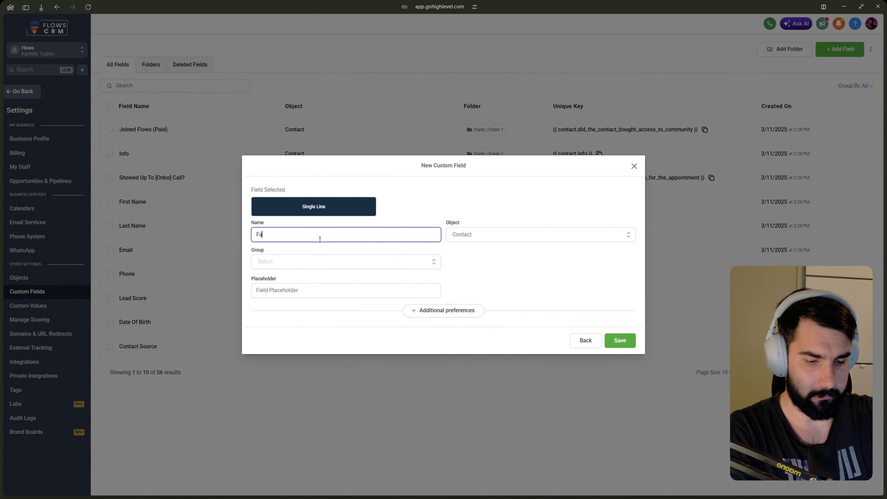
- Correct the field name to 'Favorite Fruit' and save the new contact field
{"action": "type", "text": "friuy"}
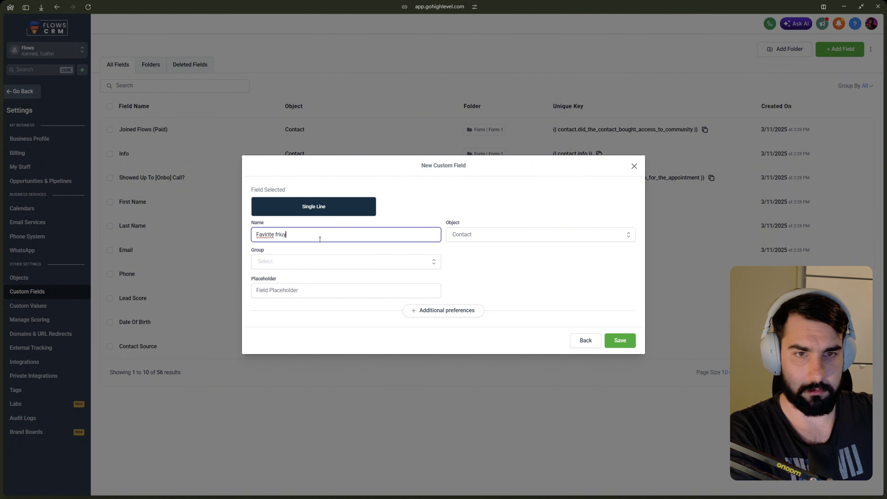
{"action": "key", "text": "BackSpace"}
{"action": "type", "text": "t"}
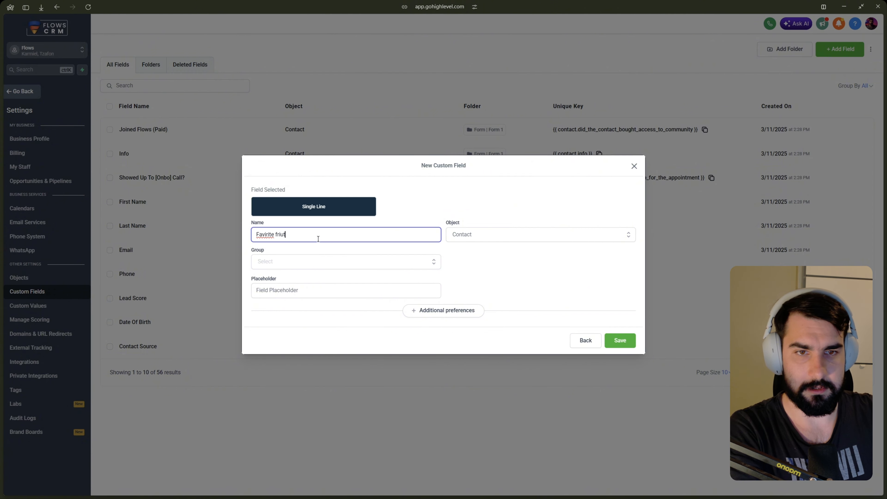
{"action": "left_click", "coordinate": [264, 236]}
- Start another single-line custom field named 'Favorite Song'
{"action": "left_click", "coordinate": [346, 262]}
{"action": "left_click", "coordinate": [620, 340]}
{"action": "left_click", "coordinate": [840, 50]}
{"action": "left_click", "coordinate": [340, 238]}
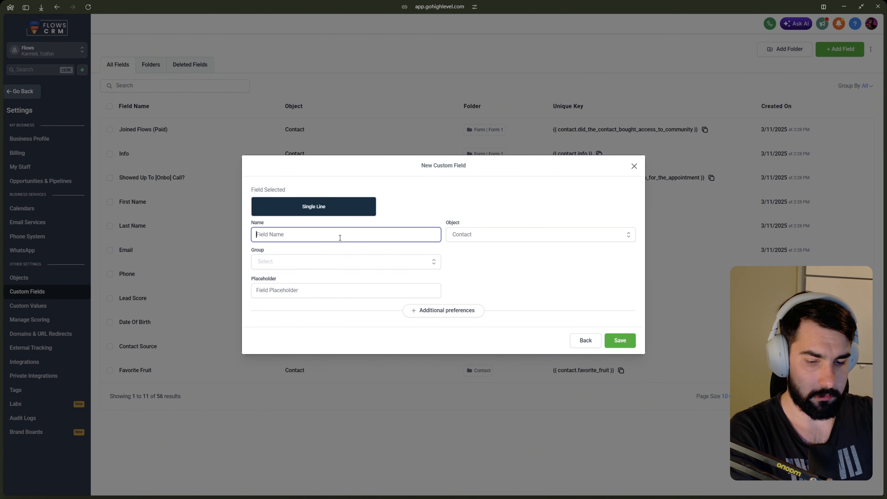
{"action": "type", "text": "Favorite Song"}
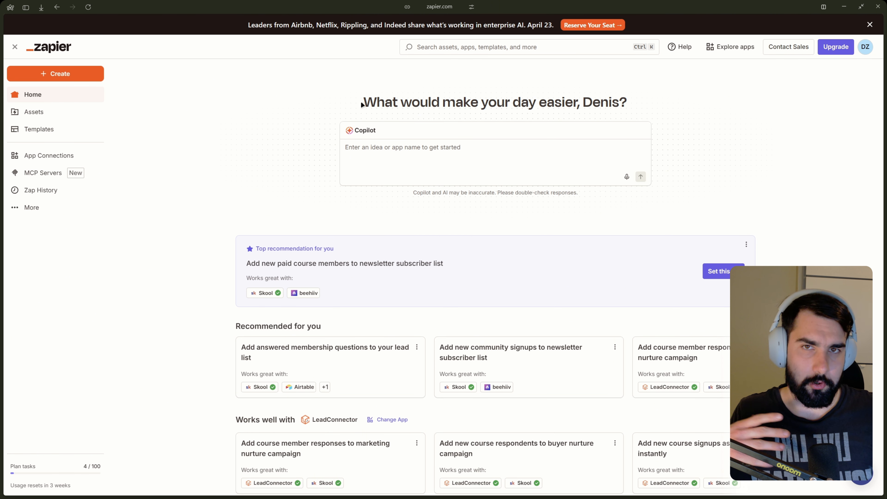
{"action": "scroll", "coordinate": [255, 143], "scroll_direction": "down", "scroll_amount": 10}
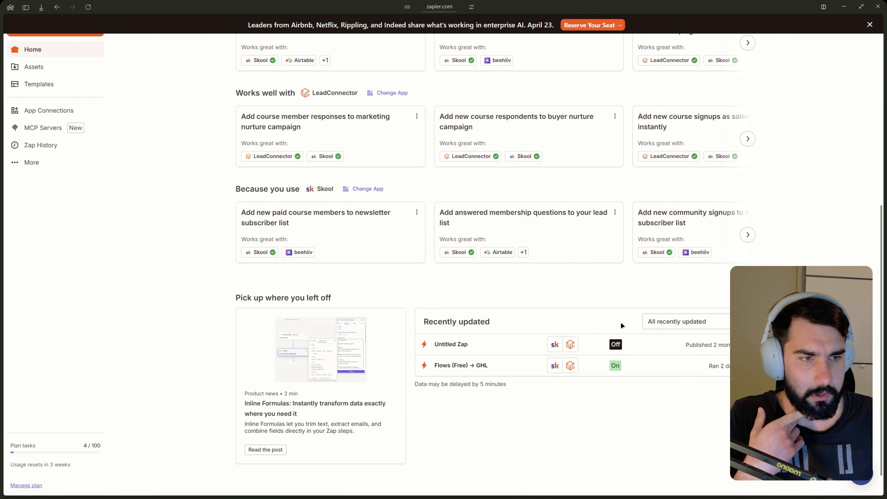
{"action": "left_click", "coordinate": [674, 322]}
{"action": "left_click", "coordinate": [436, 309]}
{"action": "scroll", "coordinate": [447, 297], "scroll_direction": "up", "scroll_amount": 10}
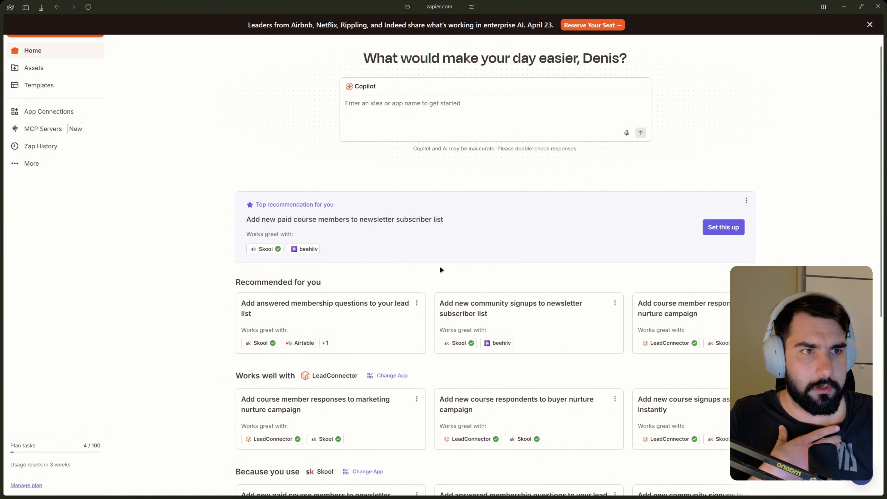
{"action": "scroll", "coordinate": [146, 146], "scroll_direction": "up", "scroll_amount": 2}
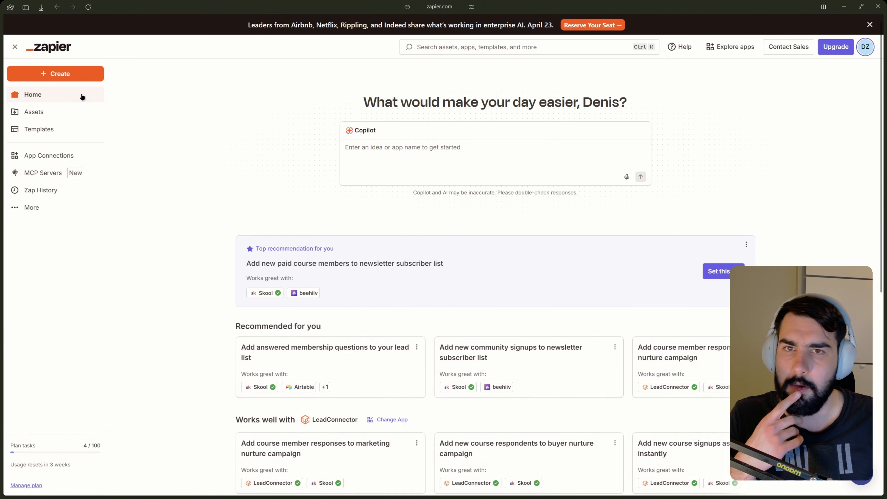
- Create a new Zap with Skool, found by searching 'skool', as the trigger app
{"action": "left_click", "coordinate": [58, 79]}
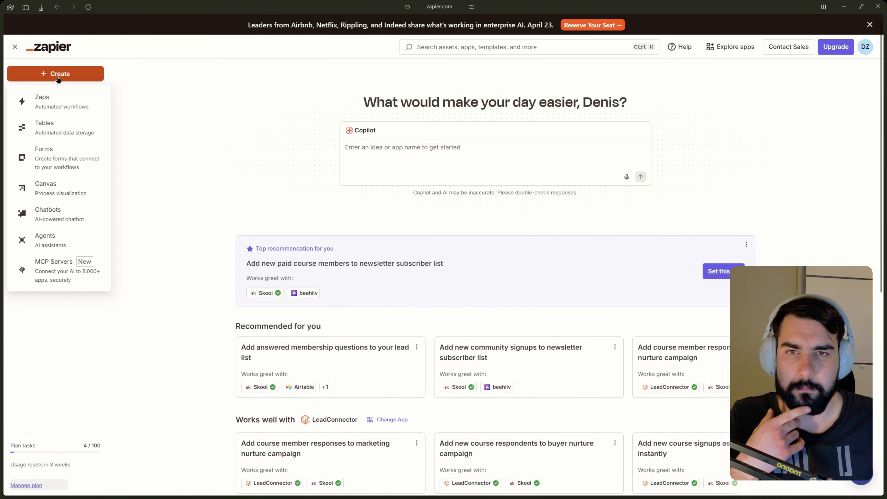
{"action": "left_click", "coordinate": [56, 101]}
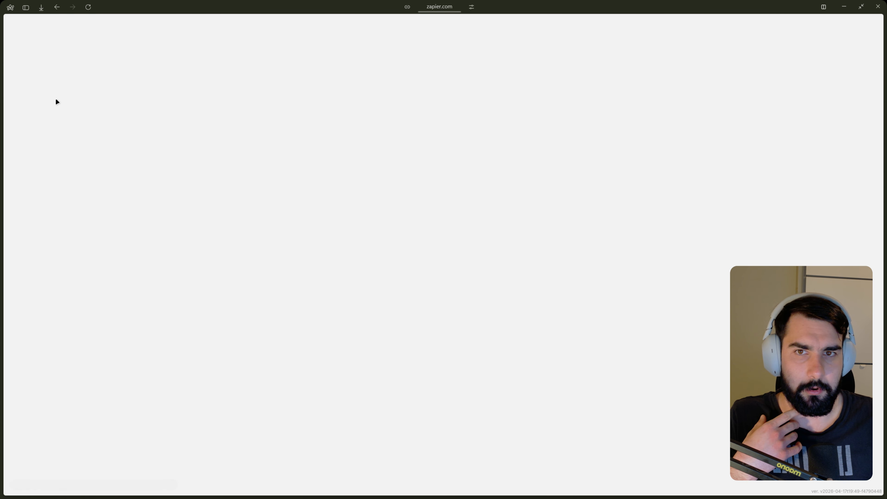
{"action": "type", "text": "skool"}
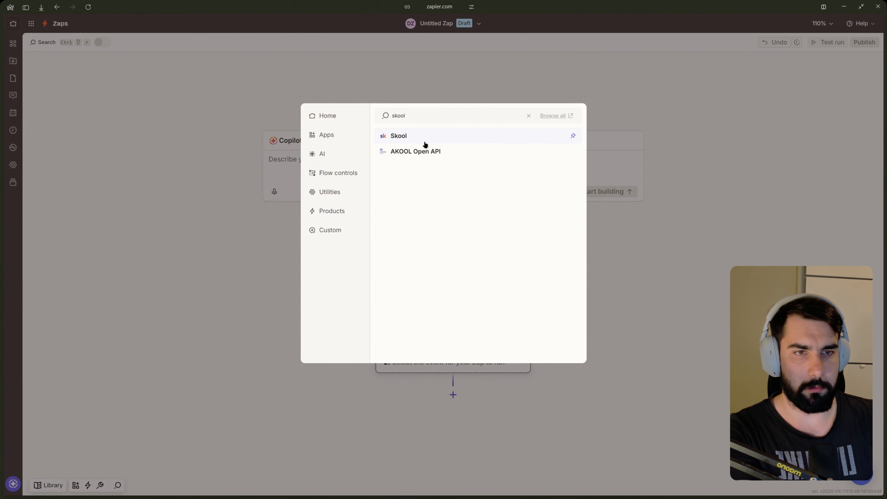
{"action": "left_click", "coordinate": [424, 143]}
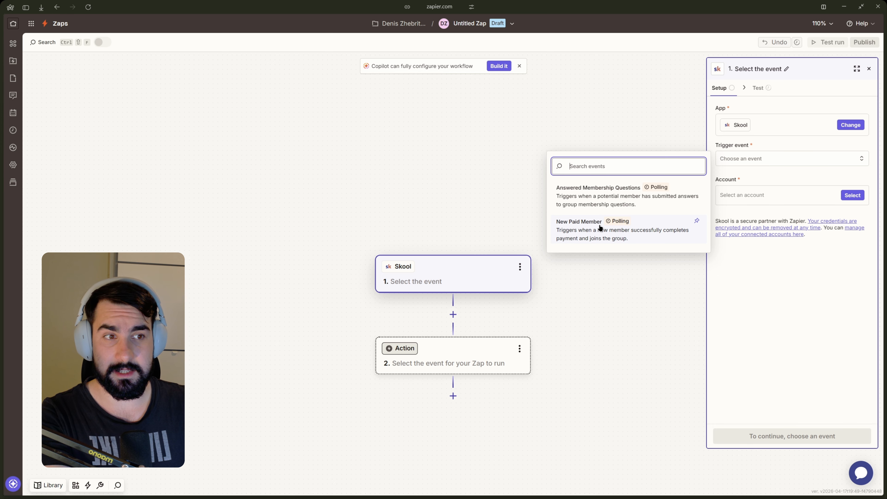
- Set the trigger event to Answered Membership Questions and begin connecting a new Skool account
{"action": "left_click", "coordinate": [608, 192]}
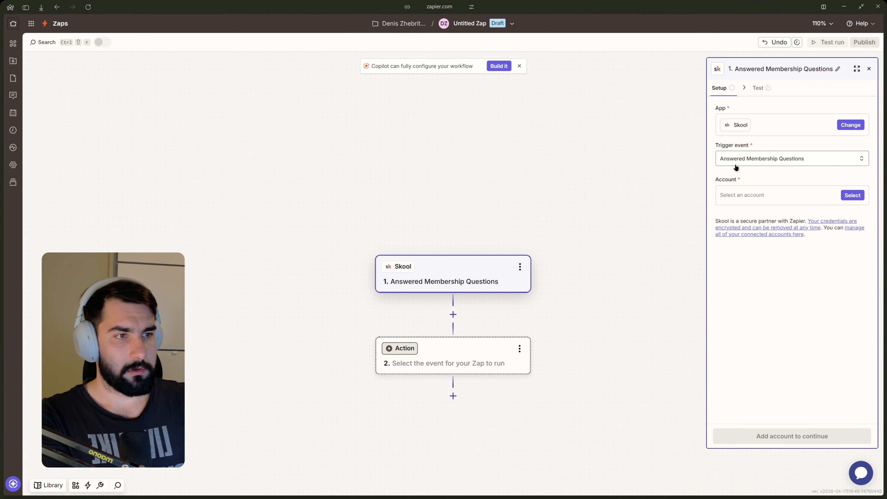
{"action": "left_click", "coordinate": [856, 196]}
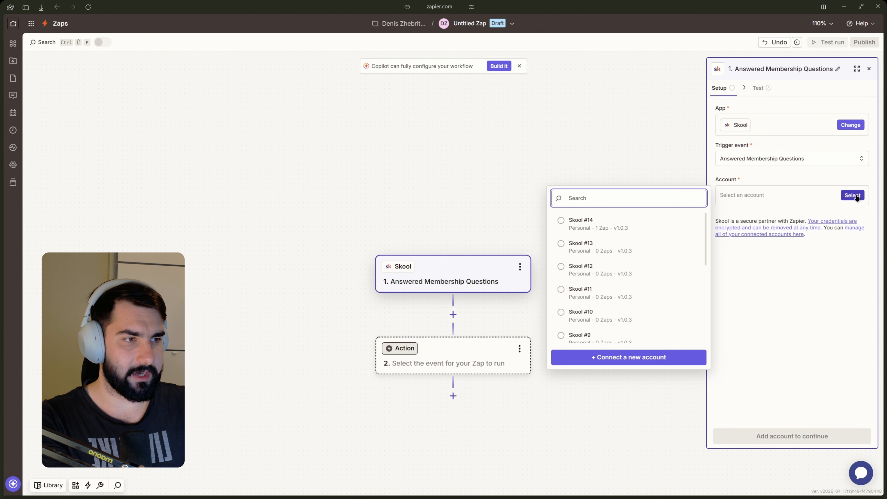
{"action": "left_click", "coordinate": [639, 357]}
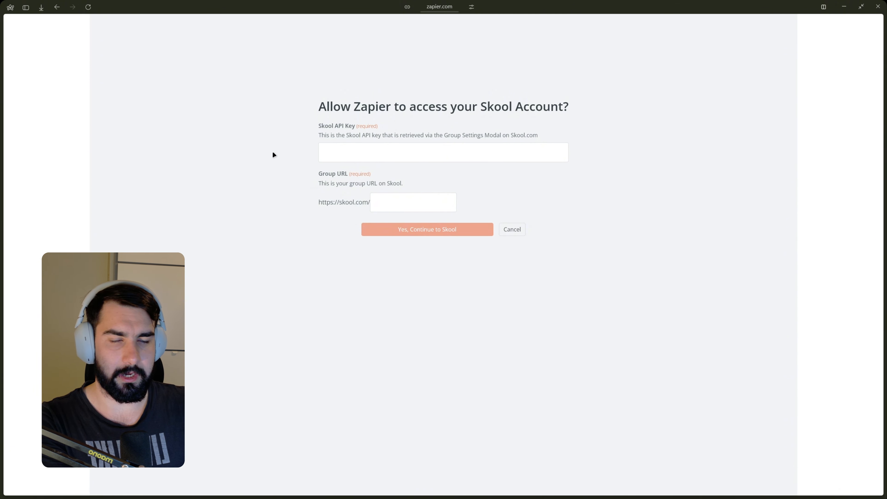
- Reveal and copy the group's API key from Skool's Zapier integration settings
{"action": "key", "text": "alt+Tab"}
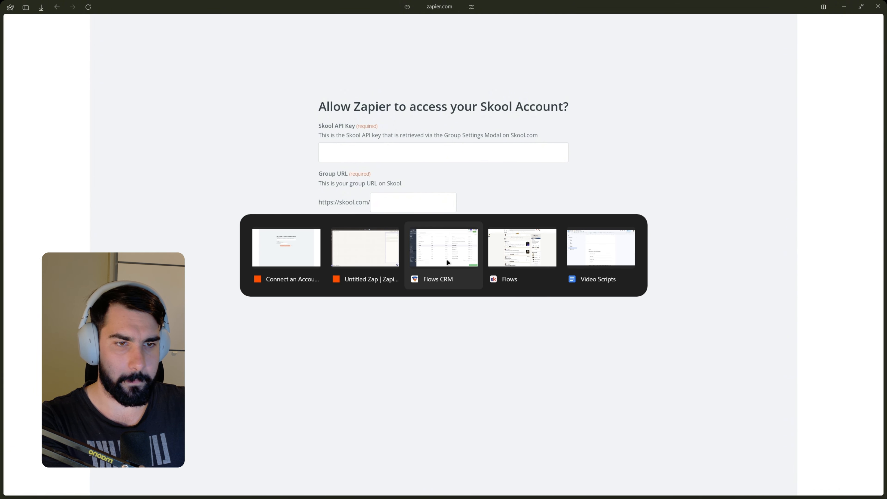
{"action": "left_click", "coordinate": [513, 252]}
{"action": "left_click", "coordinate": [340, 292]}
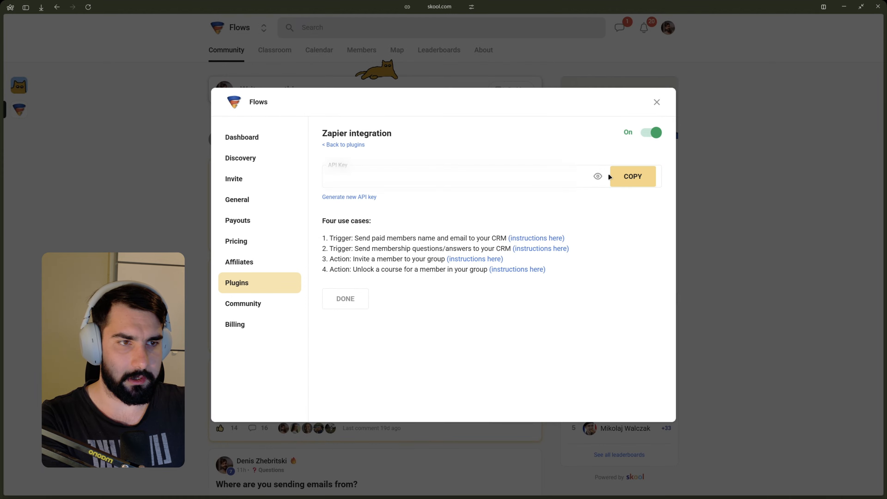
{"action": "left_click", "coordinate": [597, 176]}
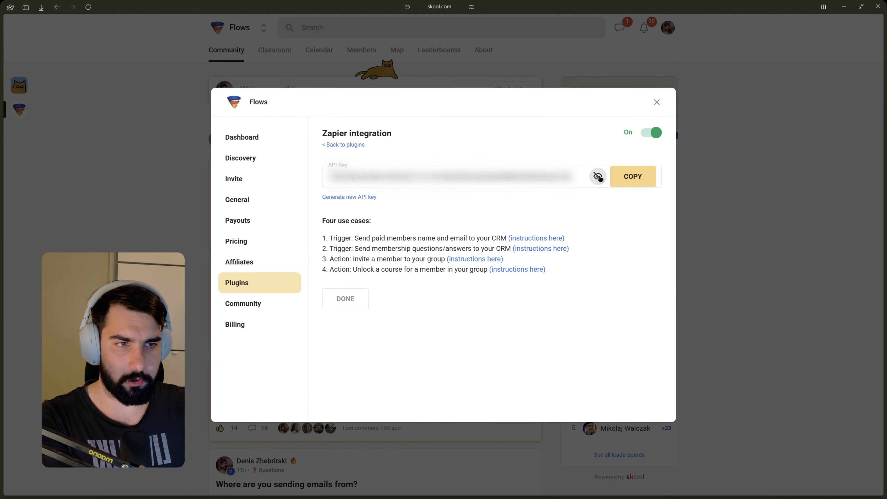
{"action": "left_click", "coordinate": [618, 177]}
{"action": "key", "text": "alt+Tab"}
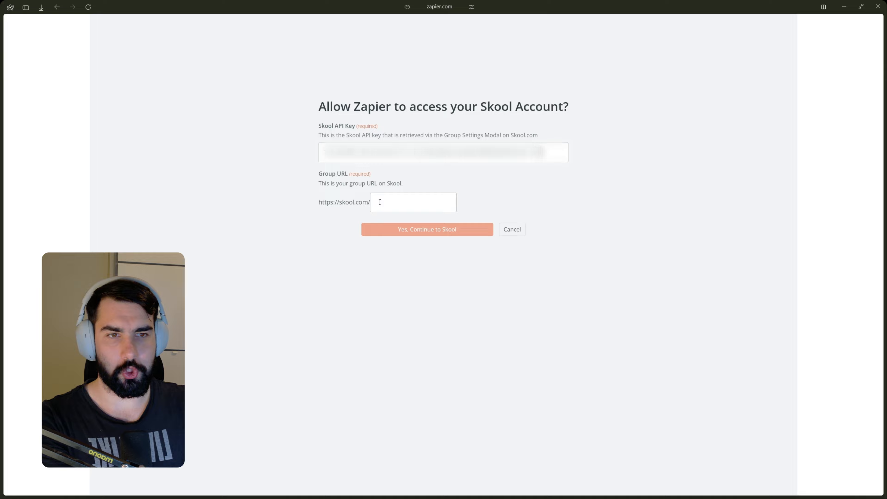
- Fill Group URL with 'flows' from the Skool page address and connect the account
{"action": "key", "text": "alt+Tab"}
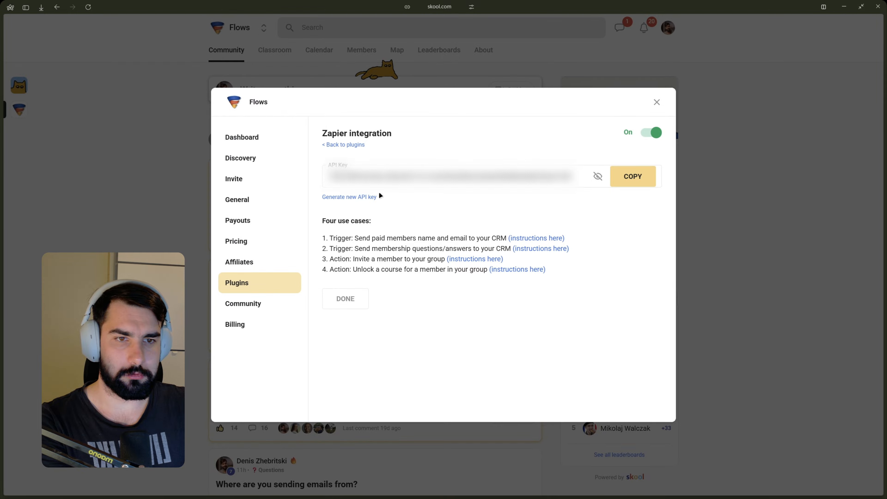
{"action": "left_click", "coordinate": [440, 6]}
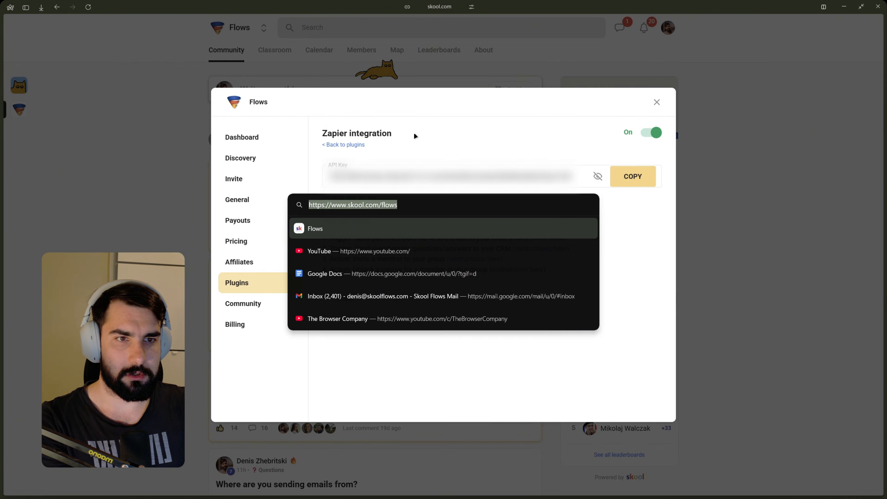
{"action": "left_click", "coordinate": [399, 205]}
{"action": "left_click_drag", "start_coordinate": [398, 205], "coordinate": [380, 206]}
{"action": "key", "text": "ctrl+c"}
{"action": "key", "text": "alt+Tab"}
{"action": "left_click", "coordinate": [394, 202]}
{"action": "key", "text": "ctrl+v"}
{"action": "left_click", "coordinate": [388, 229]}
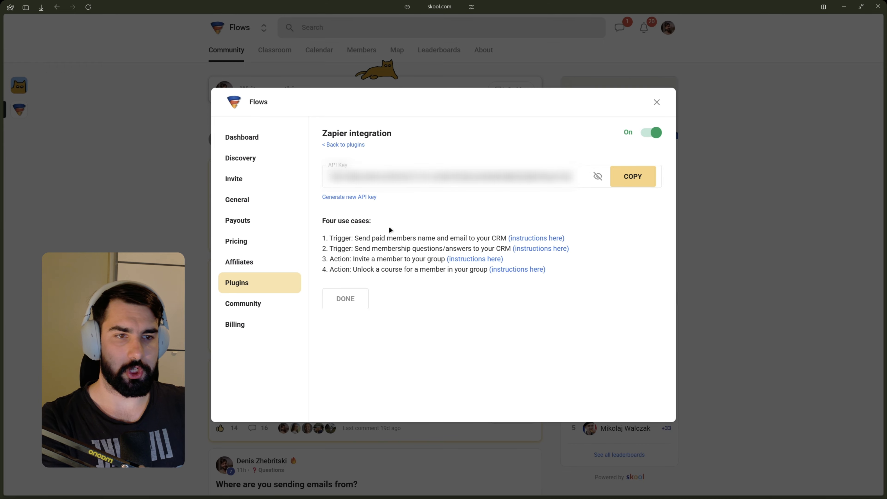
{"action": "key", "text": "alt+Tab"}
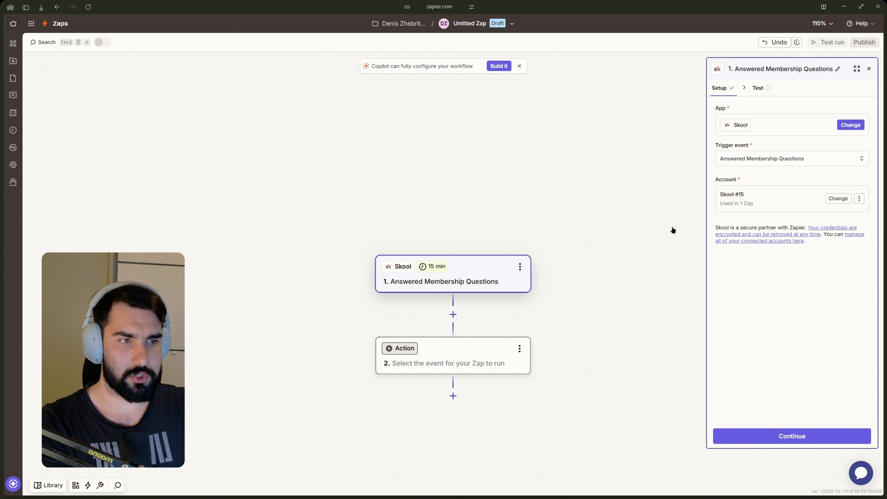
- Test the Skool trigger, review the sample answers, and continue to the action step
{"action": "left_click", "coordinate": [755, 443]}
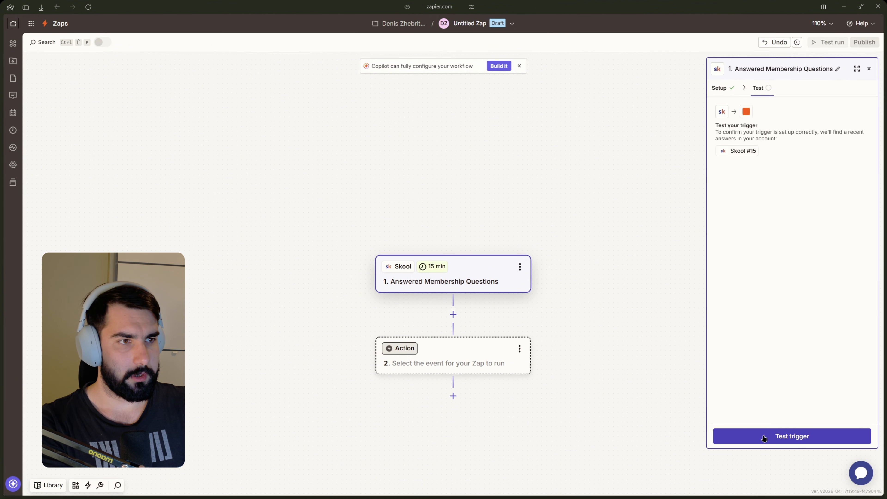
{"action": "left_click", "coordinate": [762, 438]}
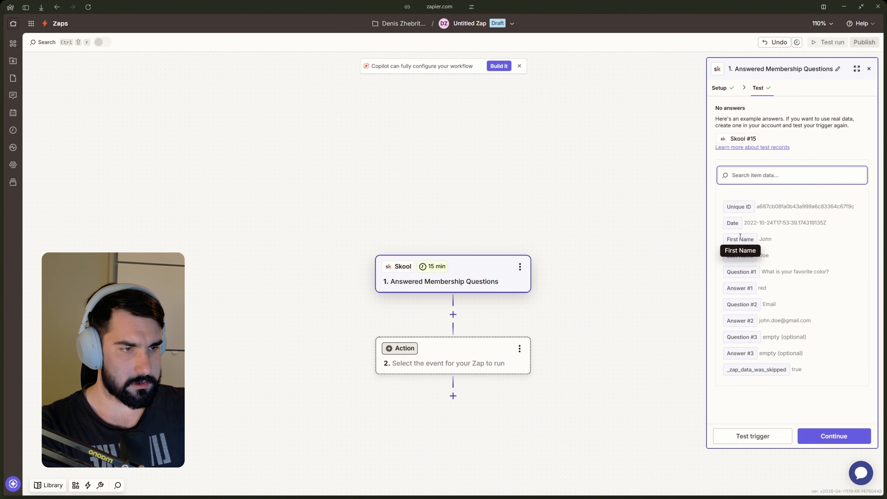
{"action": "left_click", "coordinate": [823, 435]}
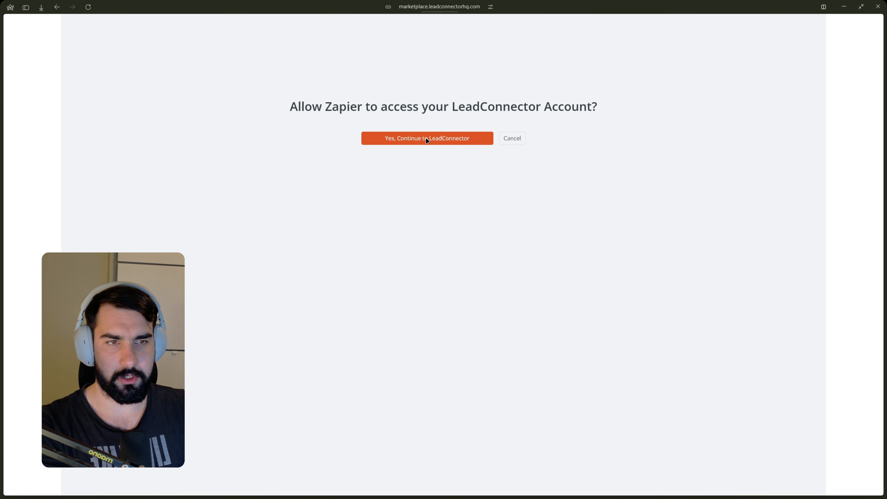
- Approve Zapier's access to LeadConnector and go to the CRM login
{"action": "left_click", "coordinate": [425, 139]}
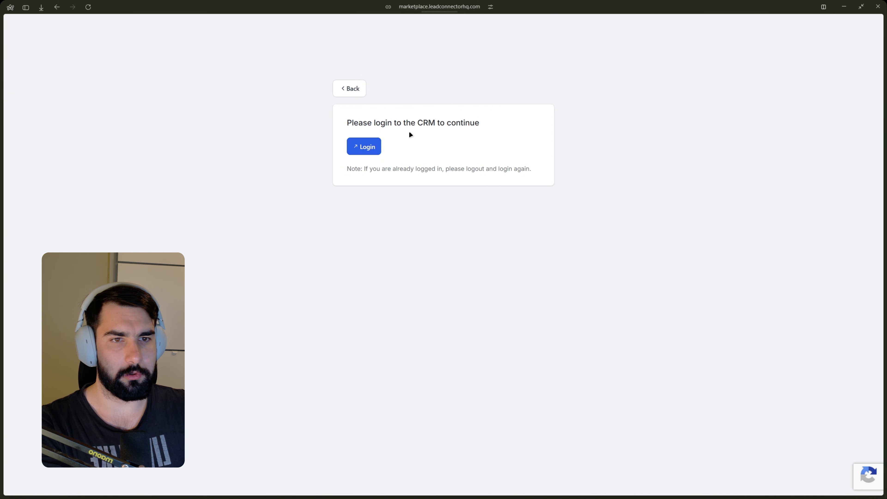
{"action": "left_click", "coordinate": [376, 145]}
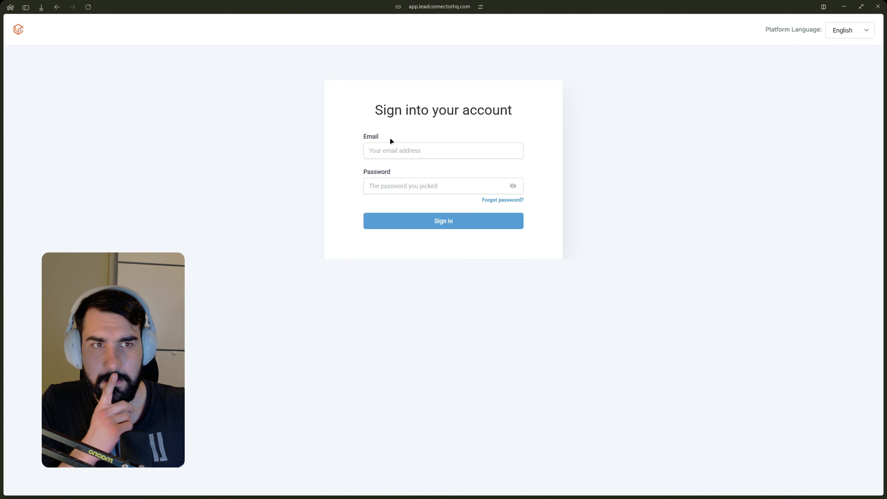
- Sign in to LeadConnector with the account email and password, then choose the Flows CRM account
{"action": "left_click", "coordinate": [389, 148]}
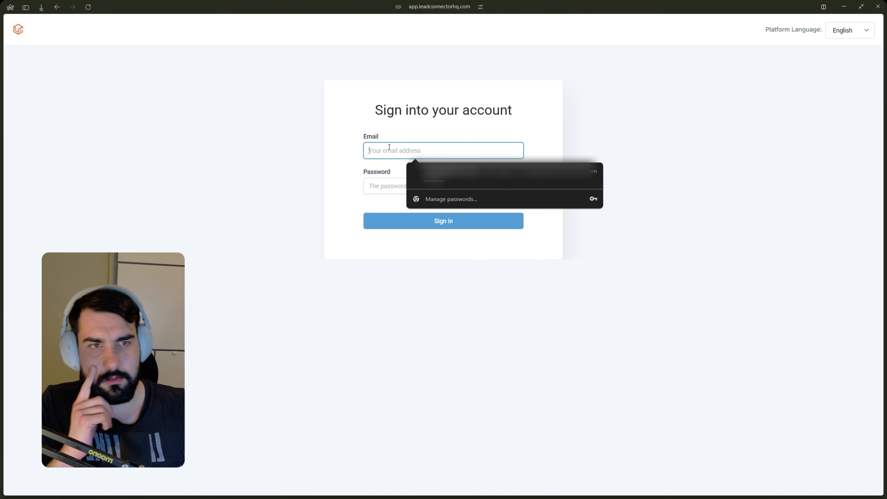
{"action": "left_click", "coordinate": [331, 150]}
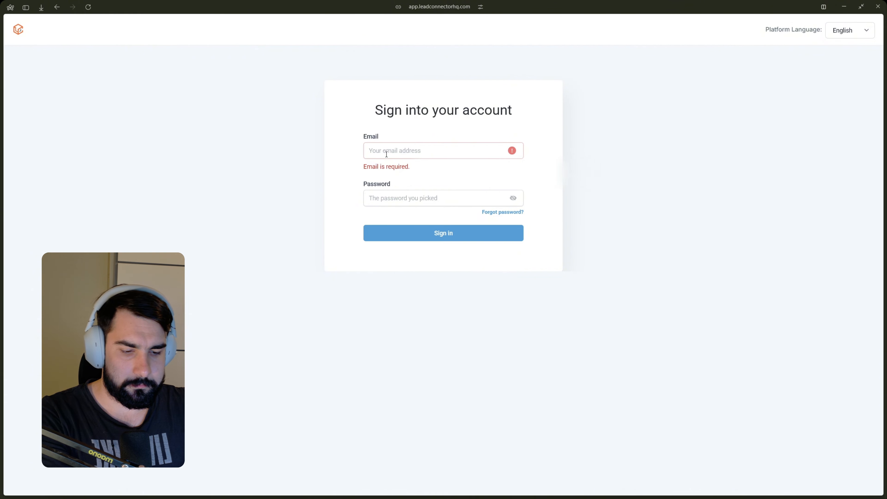
{"action": "left_click", "coordinate": [386, 154]}
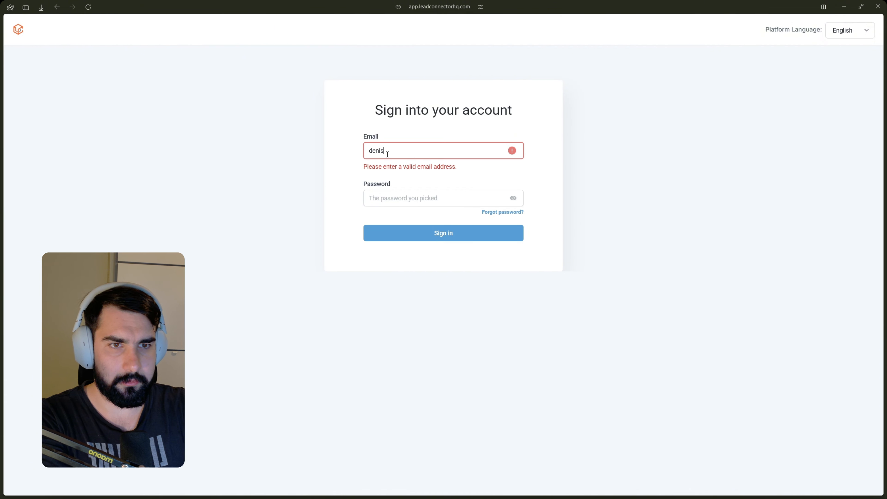
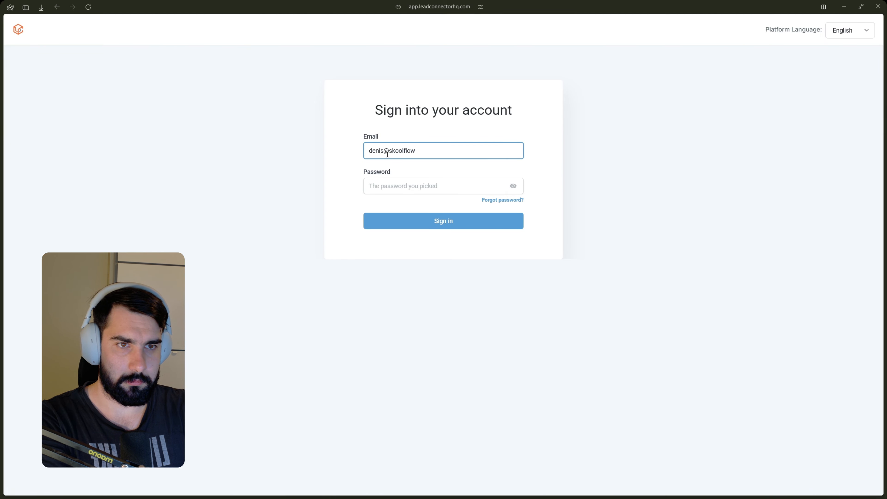
{"action": "key", "text": "Tab"}
{"action": "type", "text": "***"}
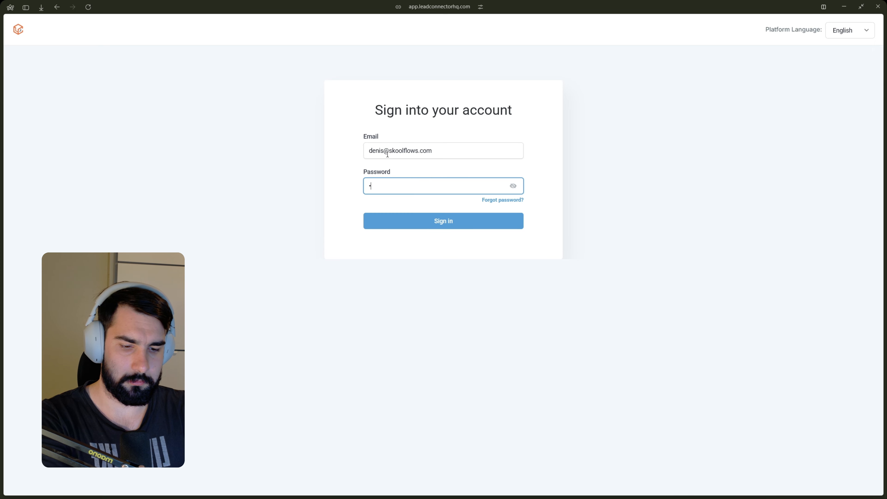
{"action": "type", "text": "*********"}
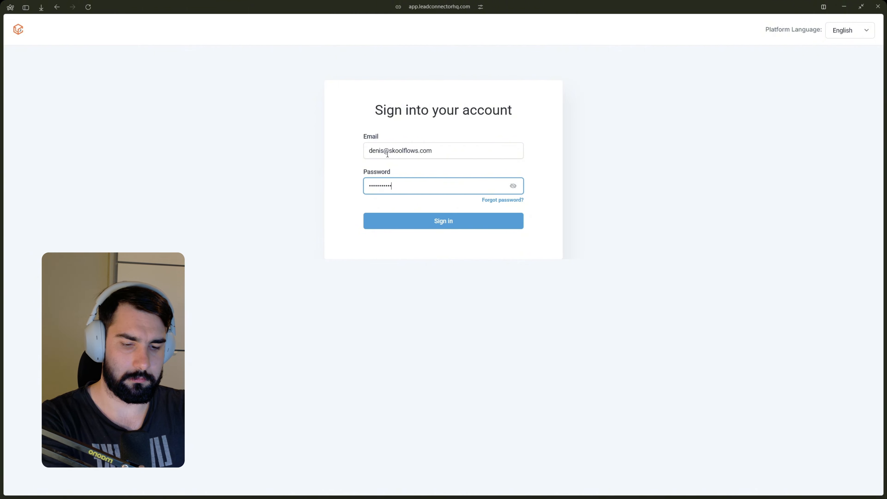
{"action": "key", "text": "Return"}
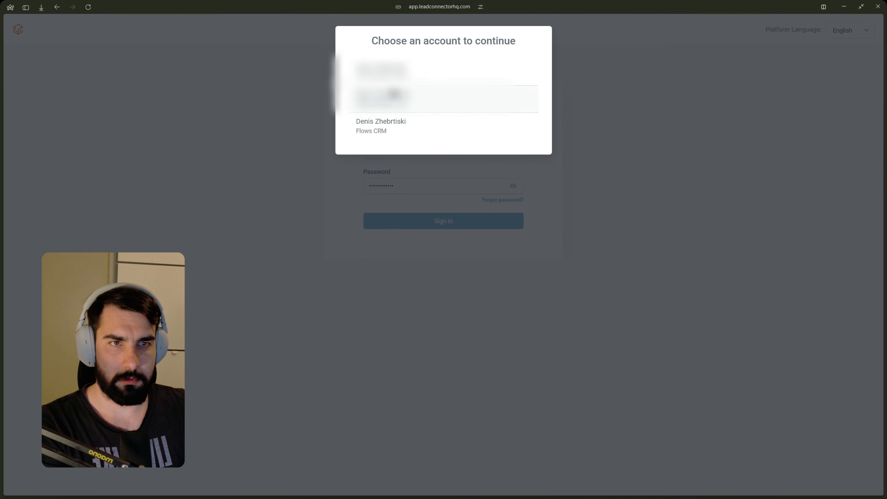
{"action": "left_click", "coordinate": [379, 122]}
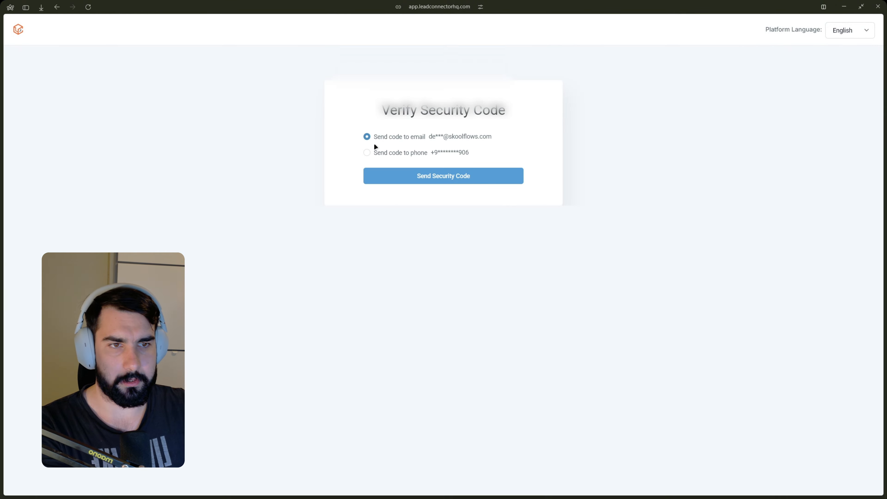
- Have a security code sent to the phone and enter the six-digit code
{"action": "left_click", "coordinate": [371, 152]}
{"action": "left_click", "coordinate": [379, 175]}
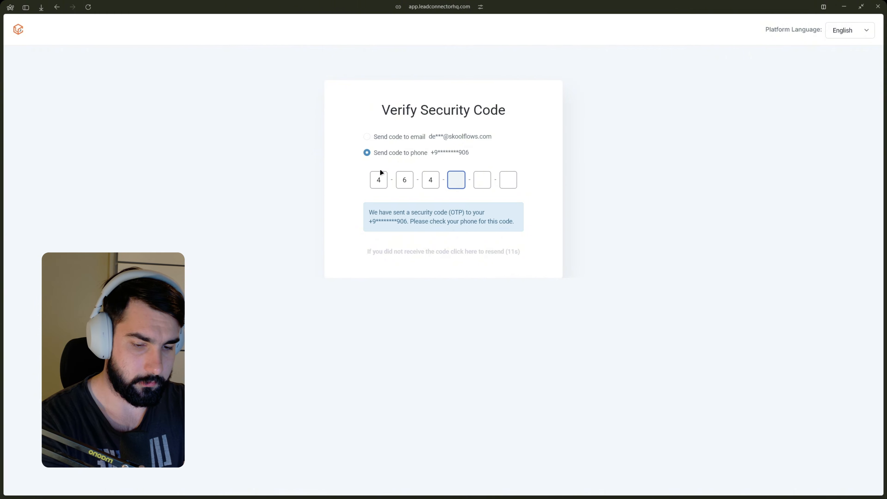
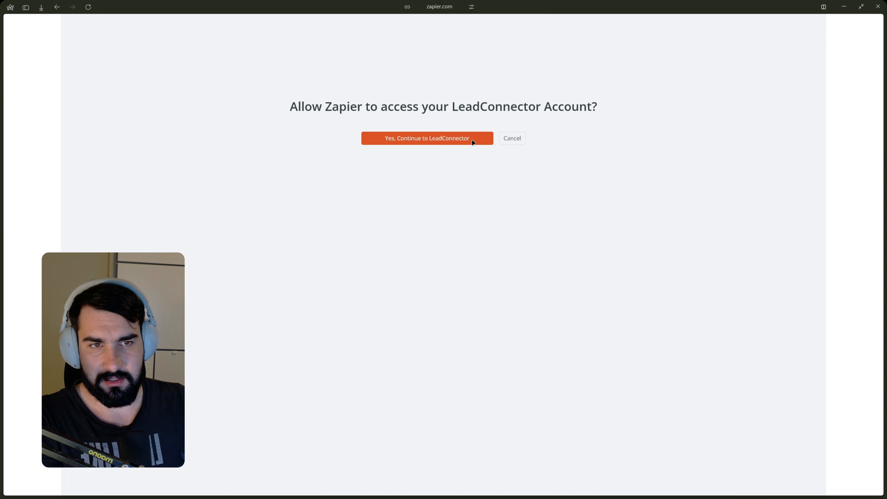
- Allow Zapier access, pass the permissions review, and pick the Flows sub-account by searching 'flow'
{"action": "left_click", "coordinate": [471, 139]}
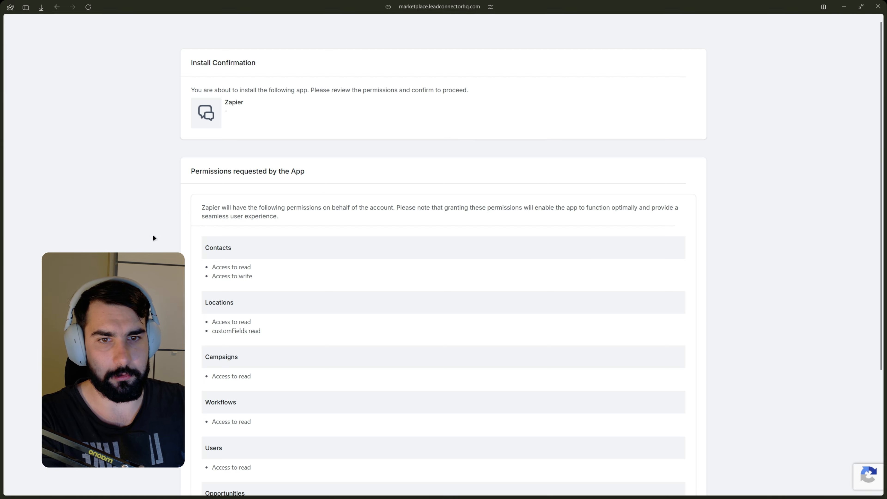
{"action": "scroll", "coordinate": [215, 169], "scroll_direction": "down", "scroll_amount": 5}
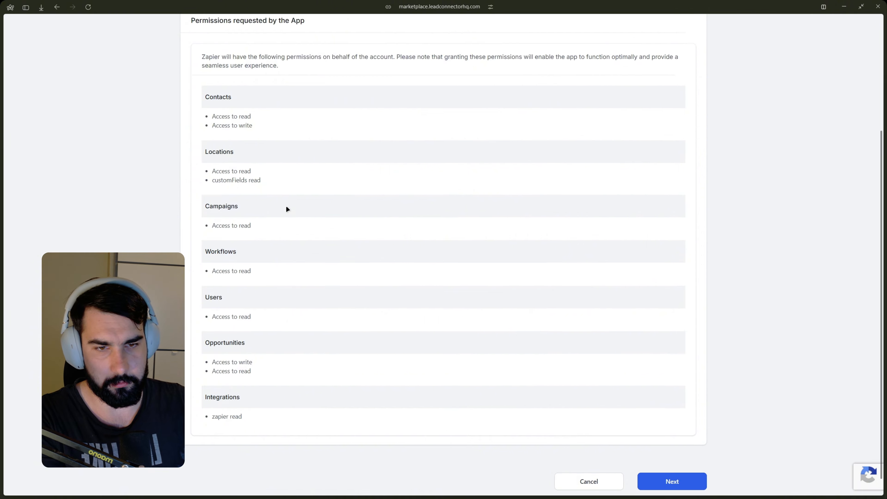
{"action": "scroll", "coordinate": [286, 205], "scroll_direction": "up", "scroll_amount": 5}
{"action": "scroll", "coordinate": [326, 218], "scroll_direction": "down", "scroll_amount": 5}
{"action": "left_click", "coordinate": [671, 479]}
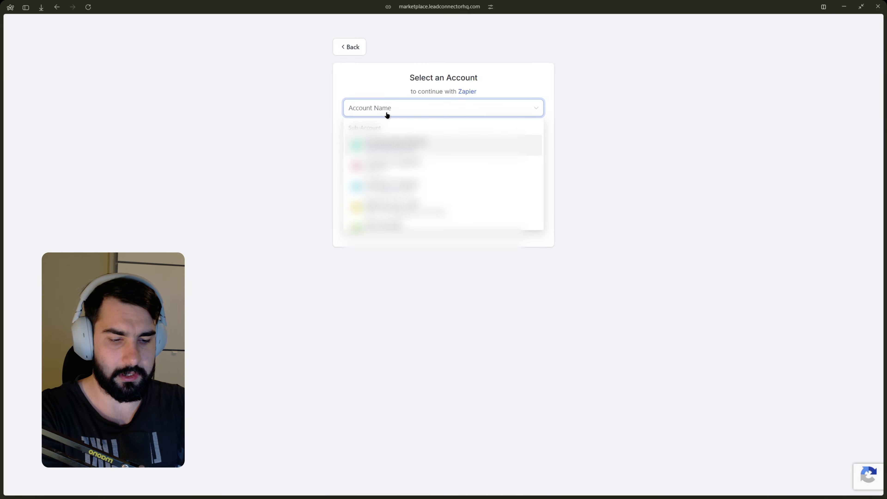
{"action": "type", "text": "flow"}
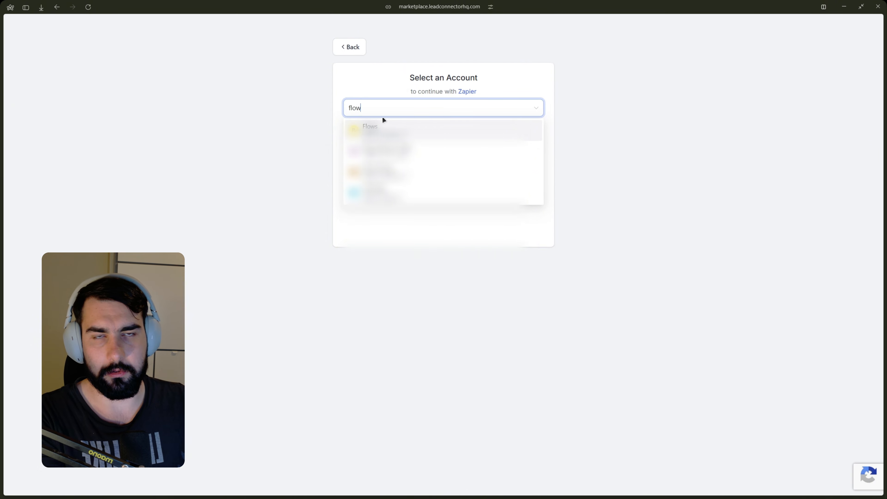
{"action": "left_click", "coordinate": [405, 133]}
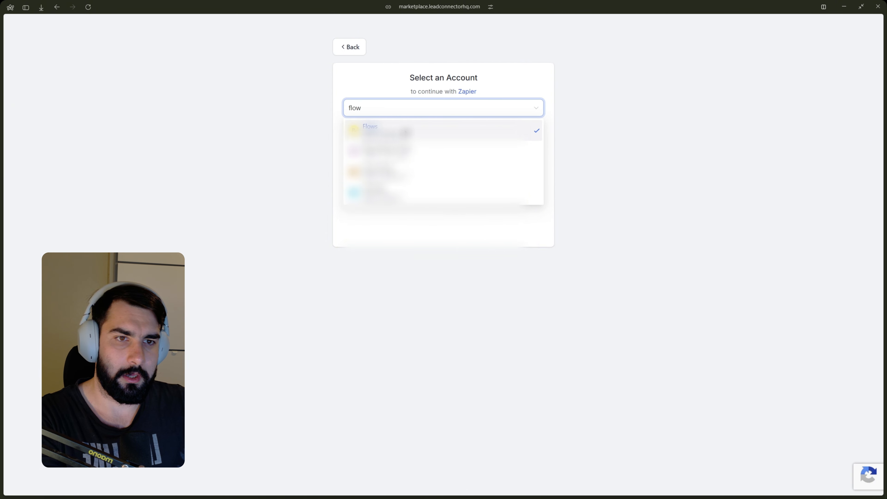
- Confirm the permissions again and select the Flows sub-account via a 'flows' search
{"action": "scroll", "coordinate": [427, 238], "scroll_direction": "down", "scroll_amount": 5}
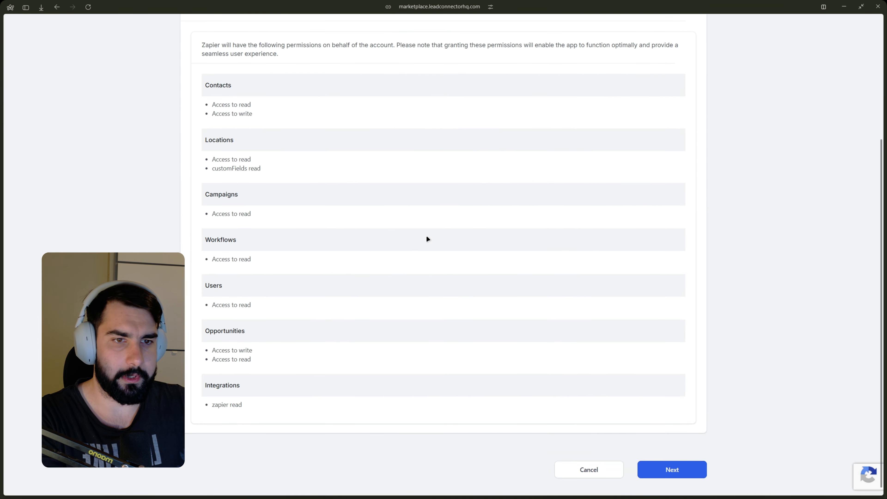
{"action": "left_click", "coordinate": [668, 469]}
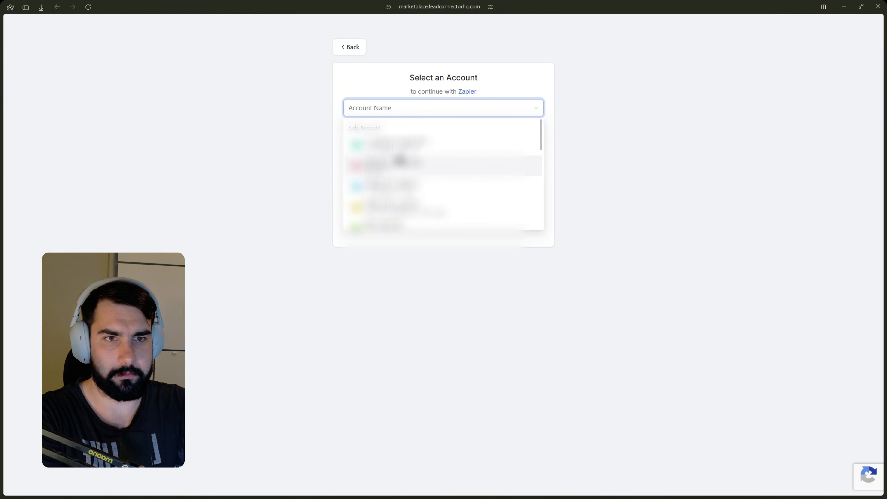
{"action": "type", "text": "flows"}
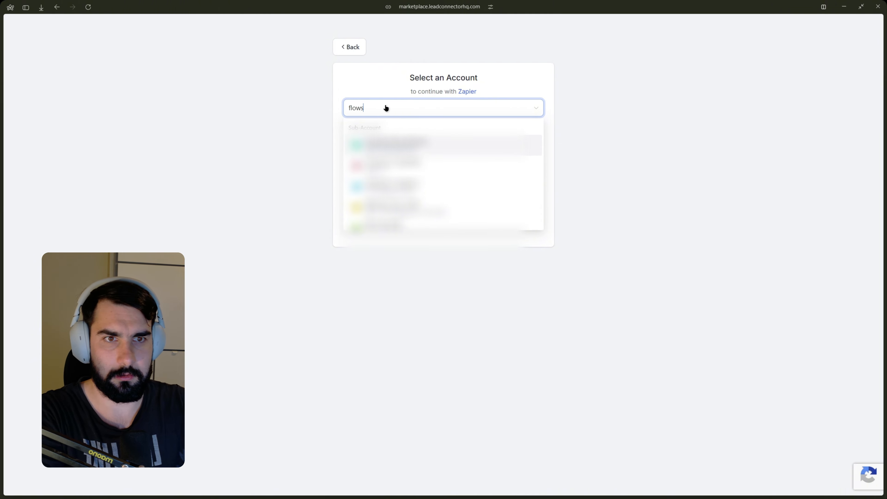
{"action": "left_click", "coordinate": [382, 138]}
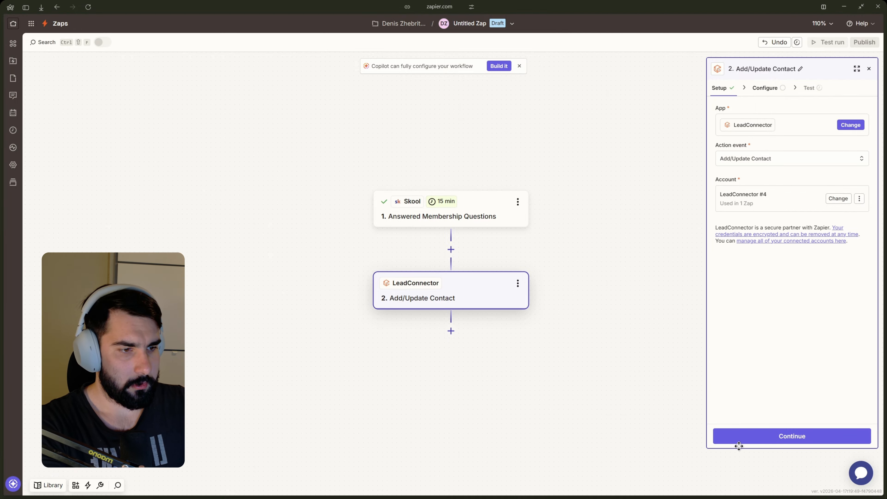
- Continue to the Add/Update Contact fields and open Skool trigger data for First Name
{"action": "left_click", "coordinate": [766, 436]}
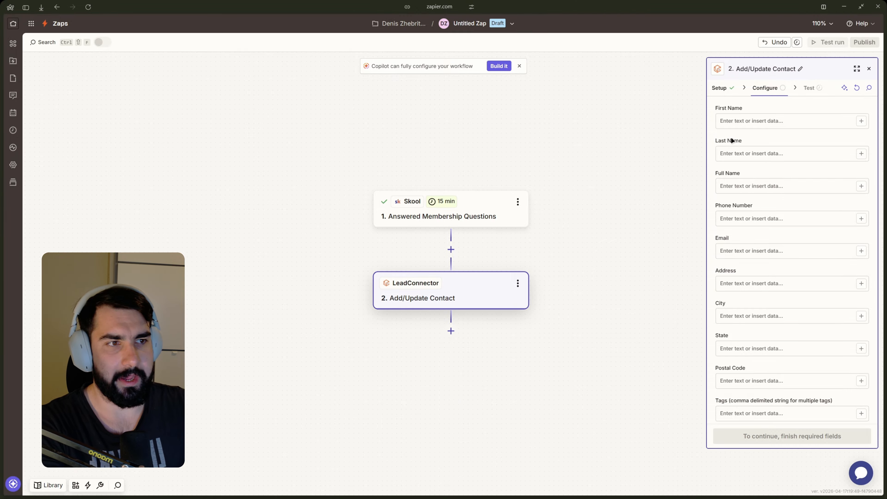
{"action": "left_click", "coordinate": [860, 121]}
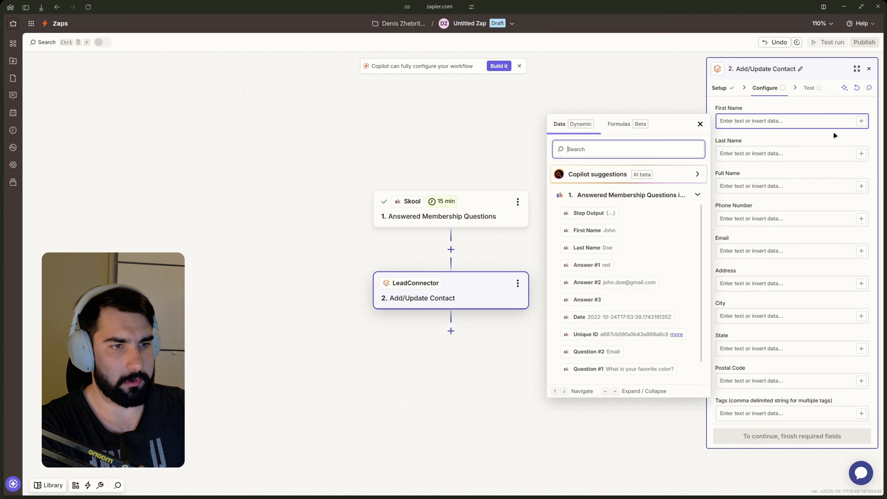
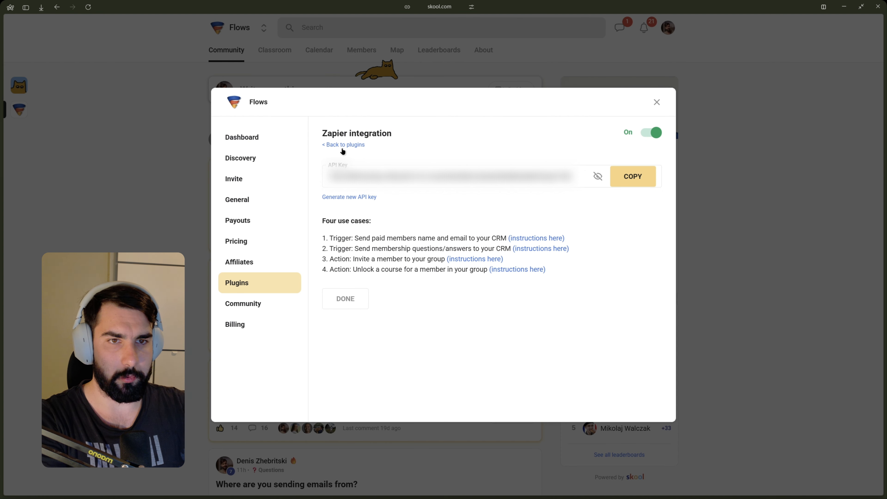
- In Skool's Membership questions plugin, locate the 'Your email address' question
{"action": "left_click", "coordinate": [342, 146]}
{"action": "left_click", "coordinate": [335, 165]}
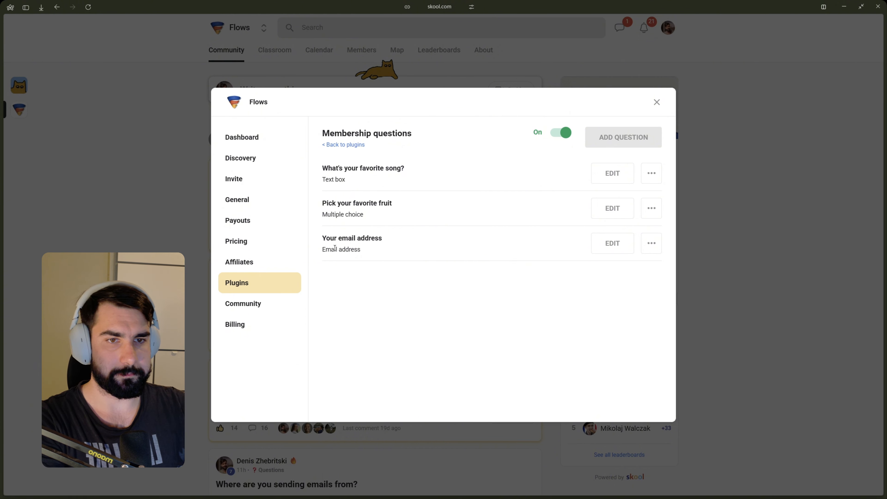
{"action": "left_click_drag", "start_coordinate": [321, 238], "coordinate": [385, 240]}
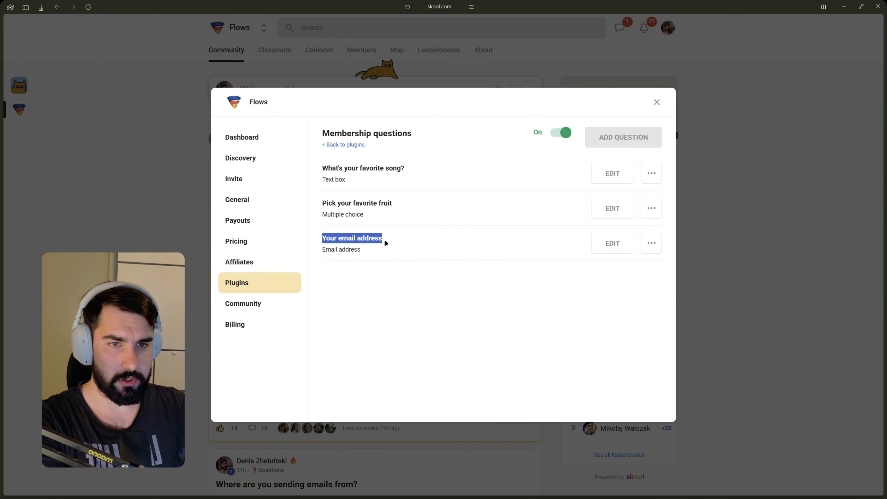
{"action": "left_click", "coordinate": [386, 248]}
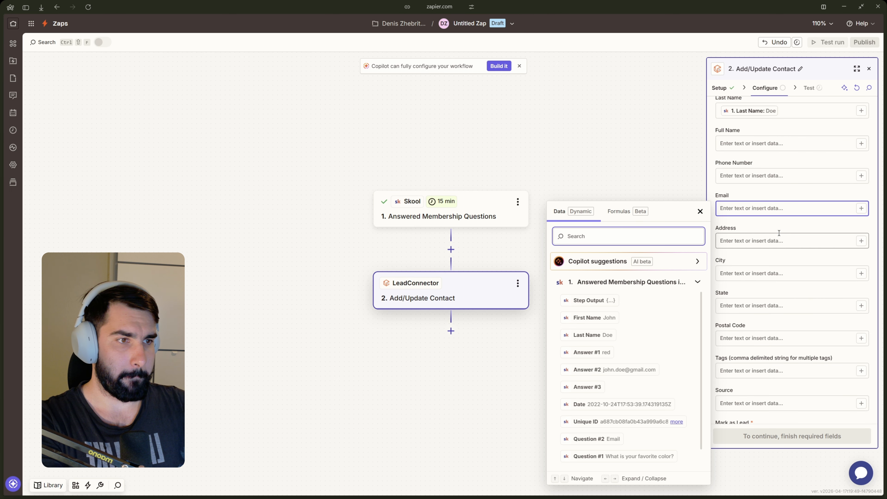
- Map the contact's Email field to Skool's Answer #3 and look over the remaining contact fields
{"action": "left_click", "coordinate": [588, 387]}
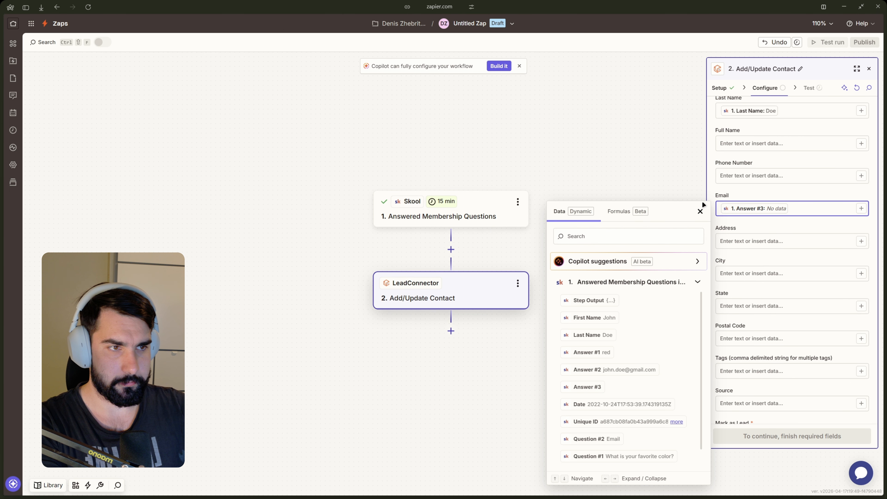
{"action": "left_click", "coordinate": [701, 212]}
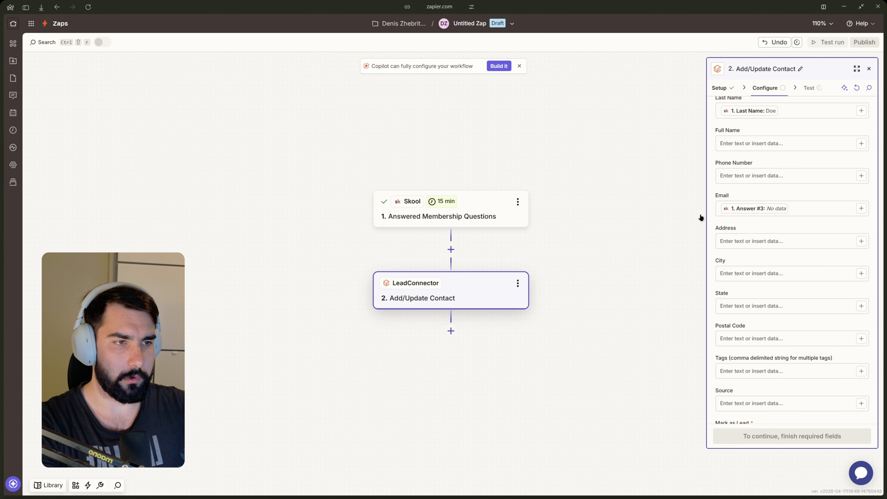
{"action": "key", "text": "ctrl+Tab"}
{"action": "key", "text": "ctrl+Tab"}
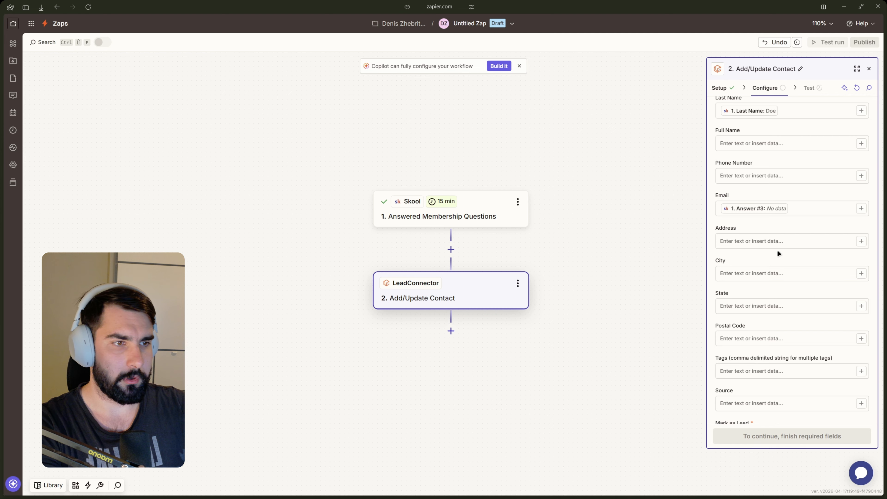
{"action": "scroll", "coordinate": [761, 239], "scroll_direction": "down", "scroll_amount": 6}
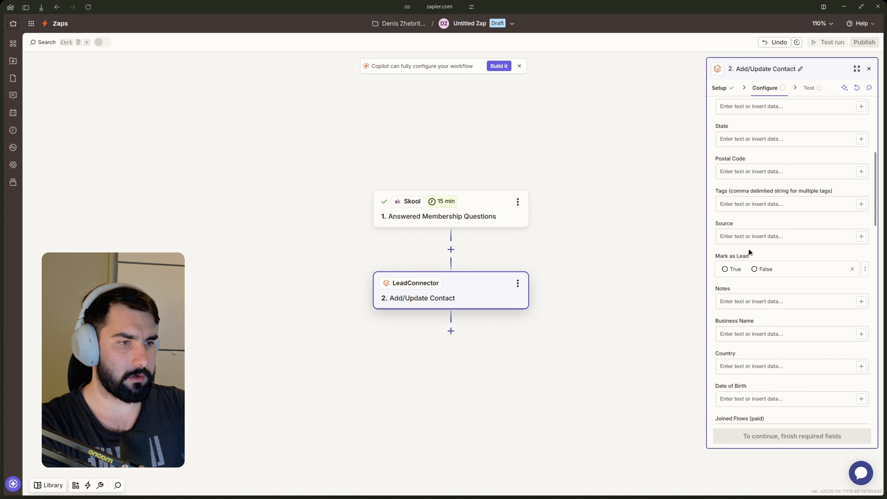
{"action": "scroll", "coordinate": [749, 250], "scroll_direction": "up", "scroll_amount": 4}
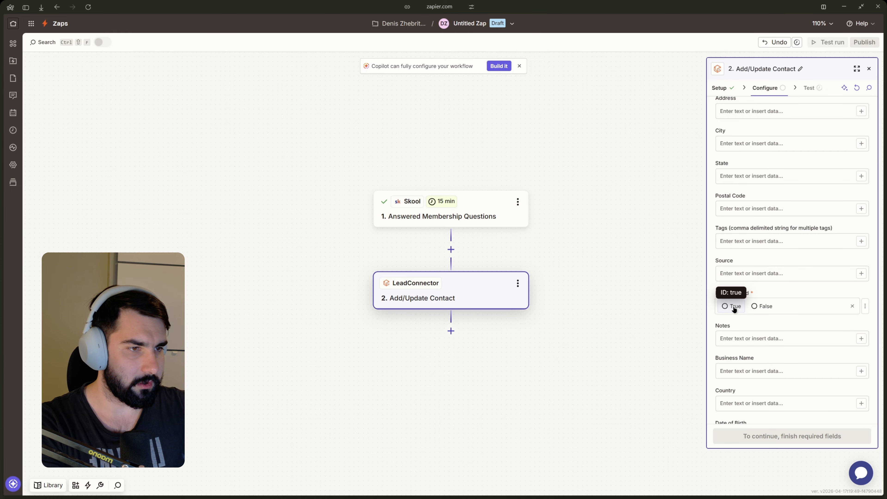
- Set Mark as Lead to True and continue to the step's Test stage
{"action": "left_click", "coordinate": [727, 306]}
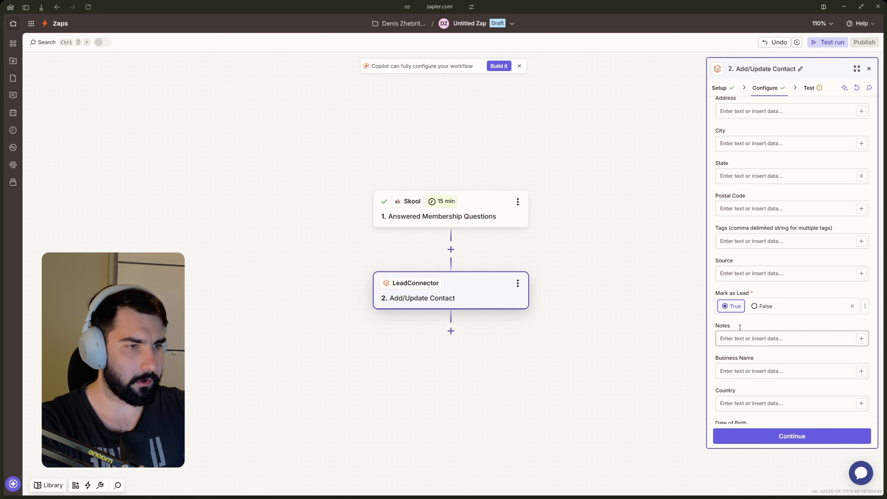
{"action": "left_click", "coordinate": [758, 442]}
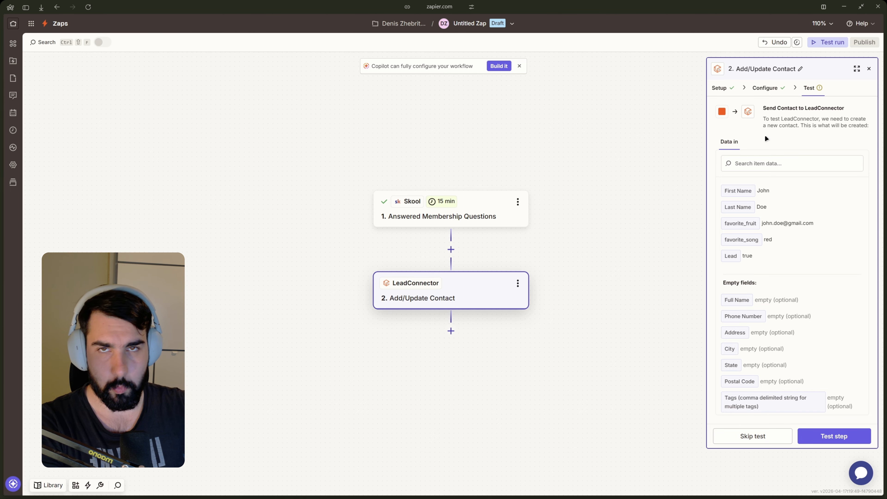
- Review the contact fields, send a test contact to LeadConnector, and publish the Zap
{"action": "left_click", "coordinate": [765, 88]}
{"action": "left_click", "coordinate": [808, 88]}
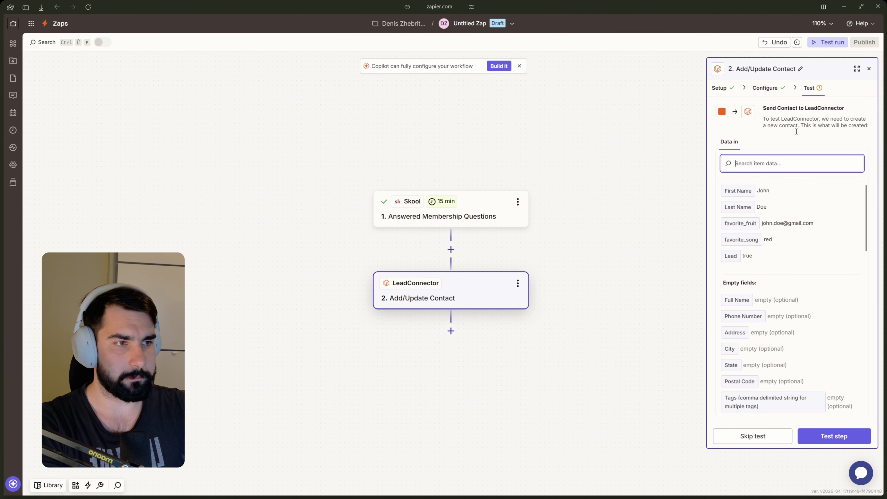
{"action": "left_click", "coordinate": [833, 434]}
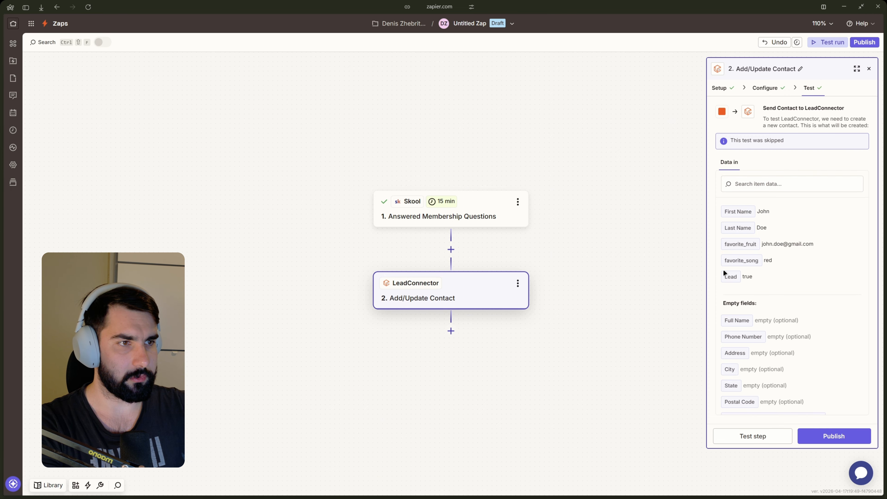
{"action": "left_click", "coordinate": [833, 437]}
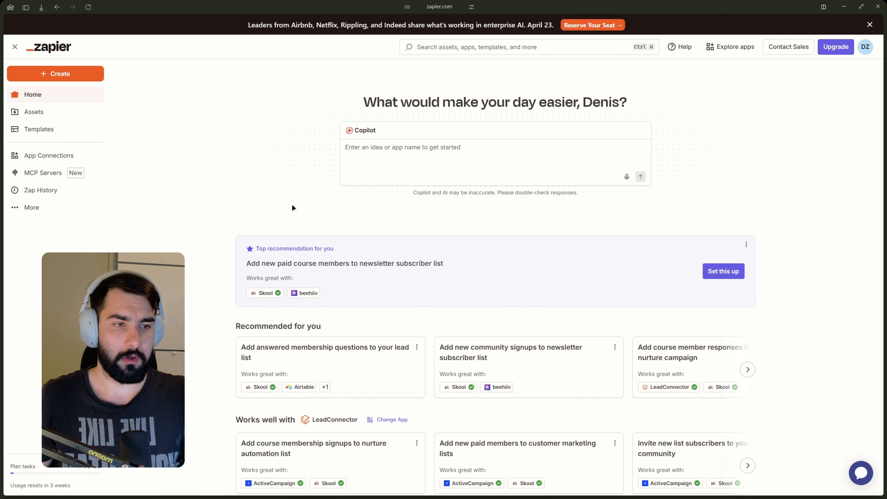
- Review Skool's fruit and email membership questions, then start naming a MailerLite field 'Favorite Sonf'
{"action": "left_click", "coordinate": [629, 280]}
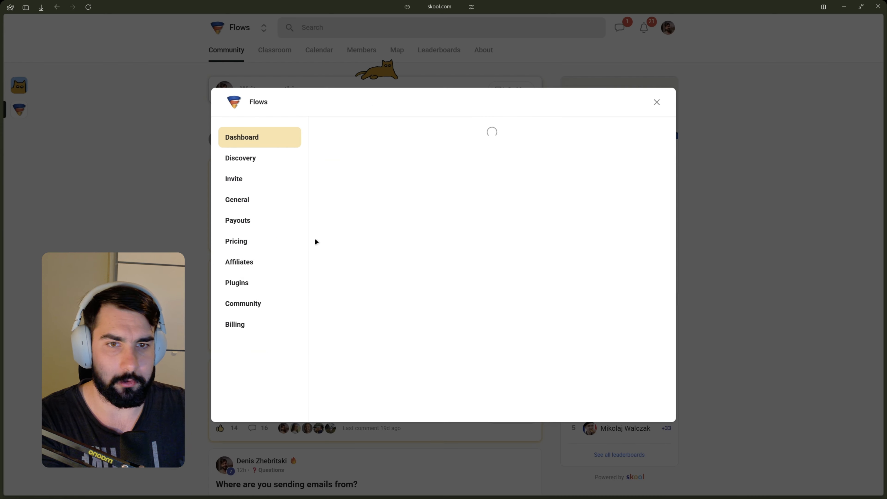
{"action": "left_click", "coordinate": [275, 241]}
{"action": "left_click", "coordinate": [259, 278]}
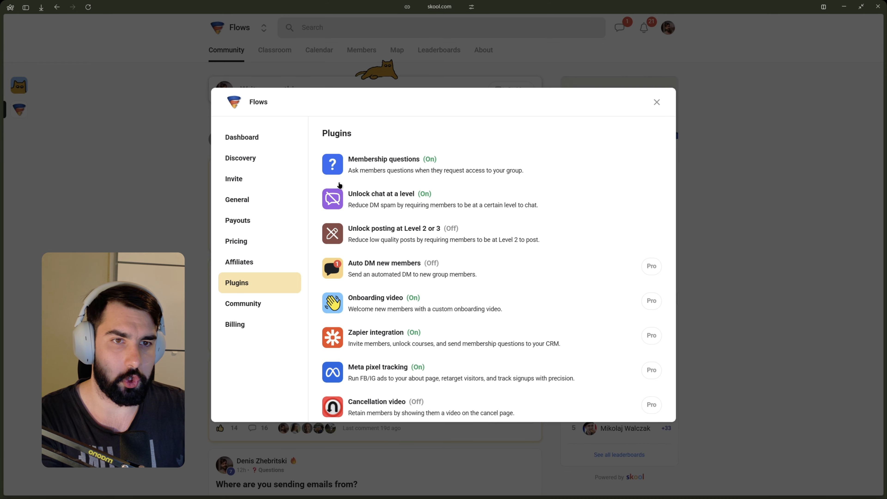
{"action": "left_click", "coordinate": [334, 164]}
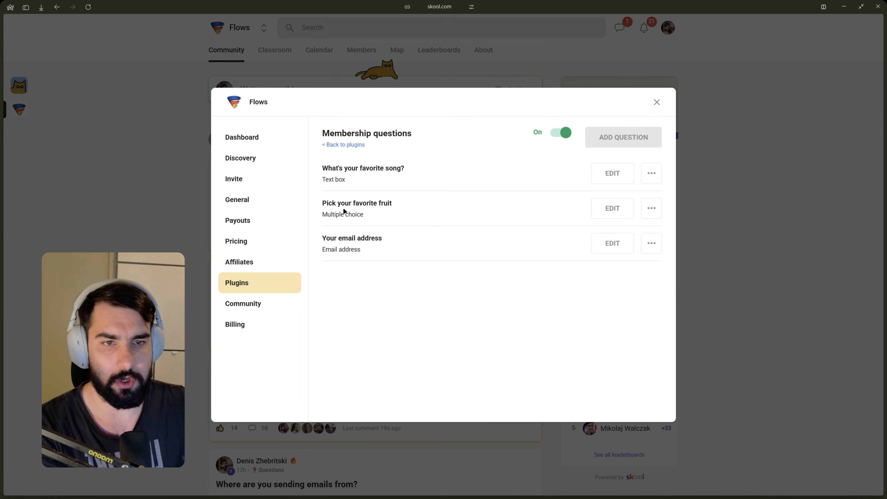
{"action": "left_click_drag", "start_coordinate": [320, 203], "coordinate": [410, 204]}
{"action": "left_click_drag", "start_coordinate": [384, 238], "coordinate": [322, 237]}
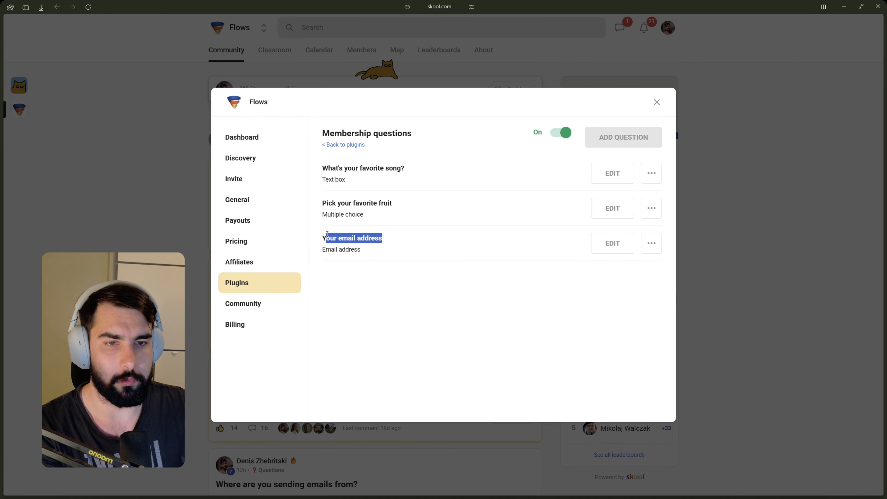
{"action": "left_click", "coordinate": [326, 233]}
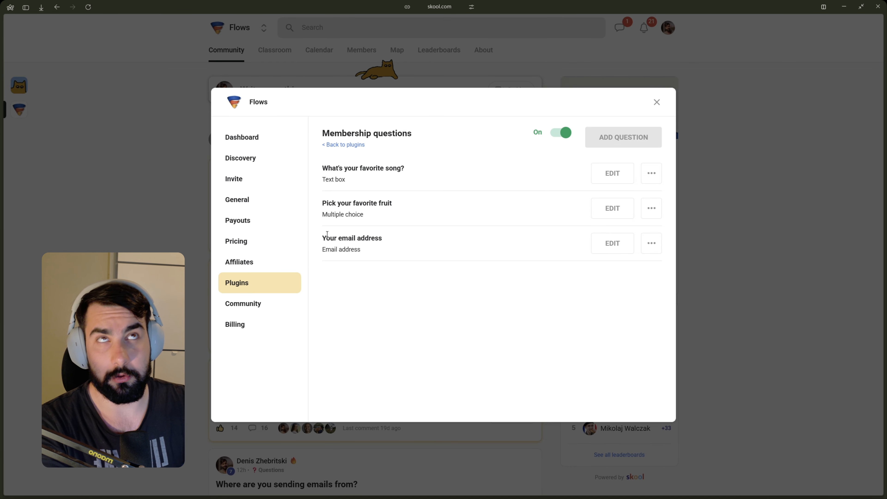
{"action": "type", "text": "Favorite Sonf"}
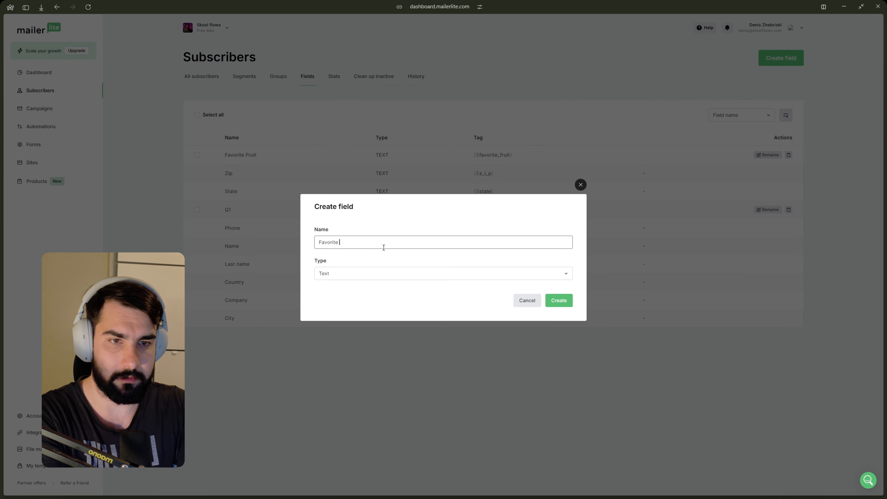
- Correct the name to 'Favorite Song', create the Text field, and return to Zapier
{"action": "key", "text": "BackSpace"}
{"action": "type", "text": "g"}
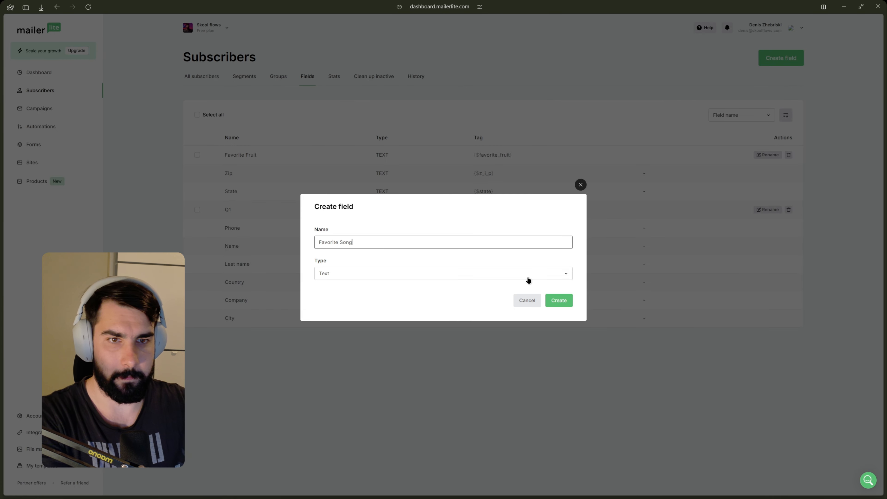
{"action": "left_click", "coordinate": [557, 300]}
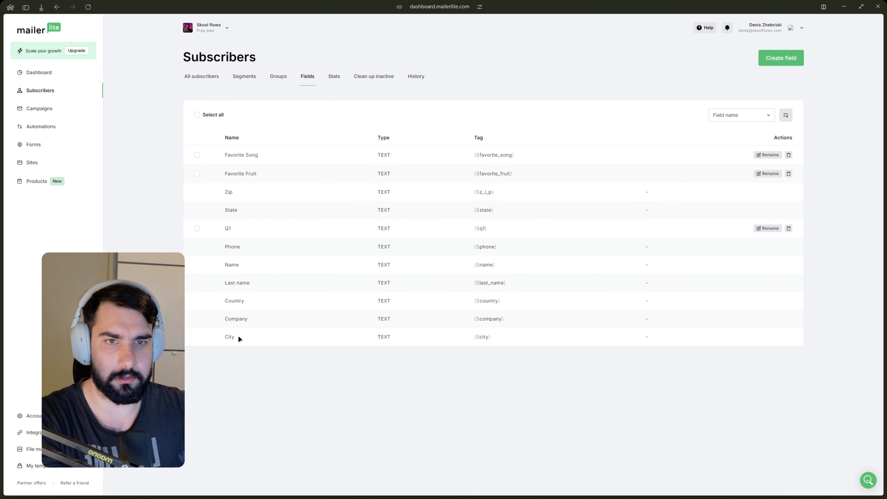
{"action": "key", "text": "ctrl+Tab"}
{"action": "key", "text": "ctrl+Tab"}
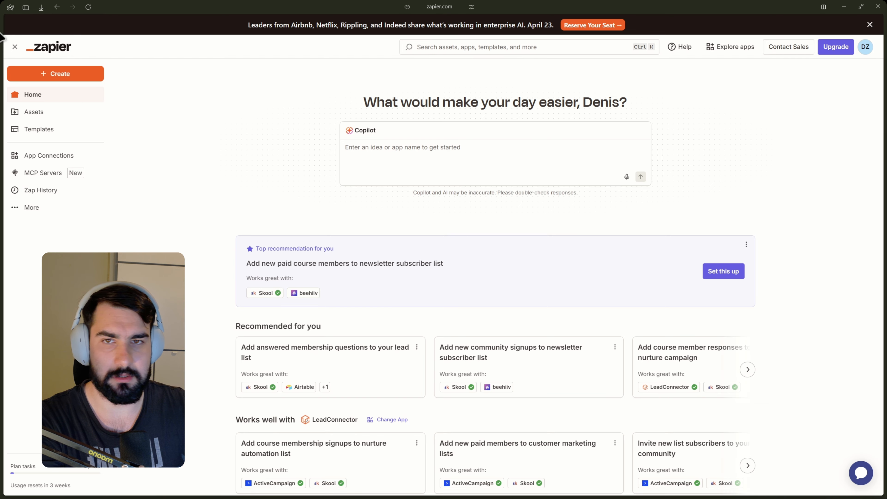
- Create a new Zap with Skool as the trigger app
{"action": "left_click", "coordinate": [89, 78]}
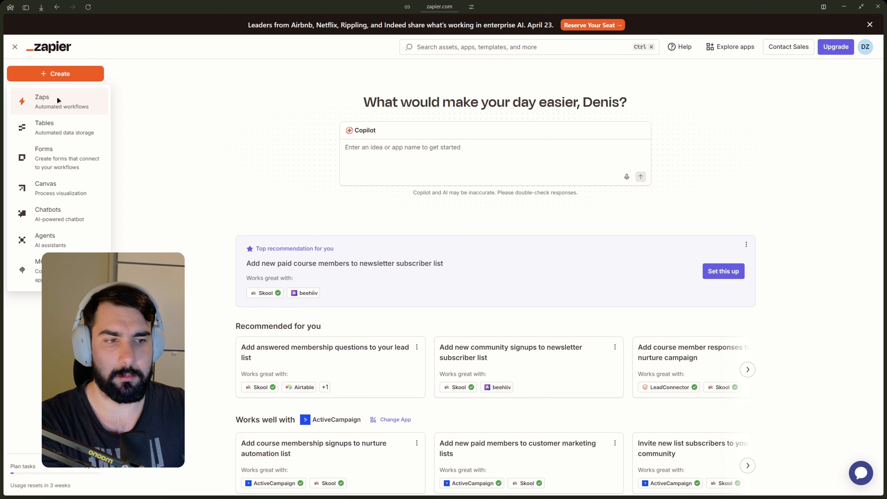
{"action": "left_click", "coordinate": [58, 101]}
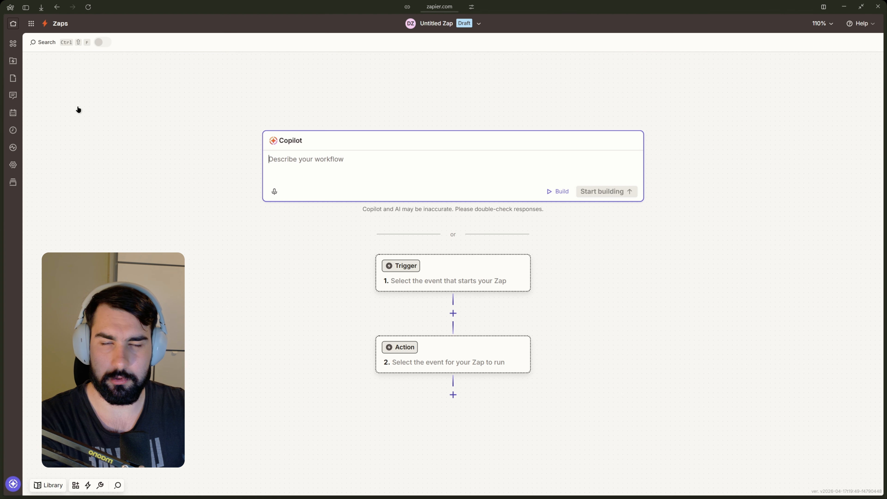
{"action": "left_click", "coordinate": [439, 263]}
{"action": "type", "text": "skool"}
{"action": "left_click", "coordinate": [405, 142]}
{"action": "left_click", "coordinate": [782, 159]}
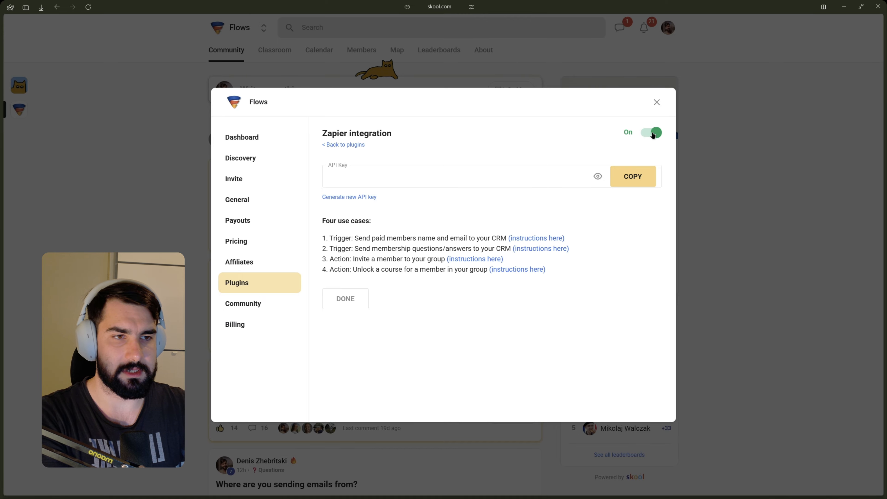
- Copy the API key from Skool's Zapier plugin into Zapier's Skool connection form
{"action": "left_click", "coordinate": [598, 176]}
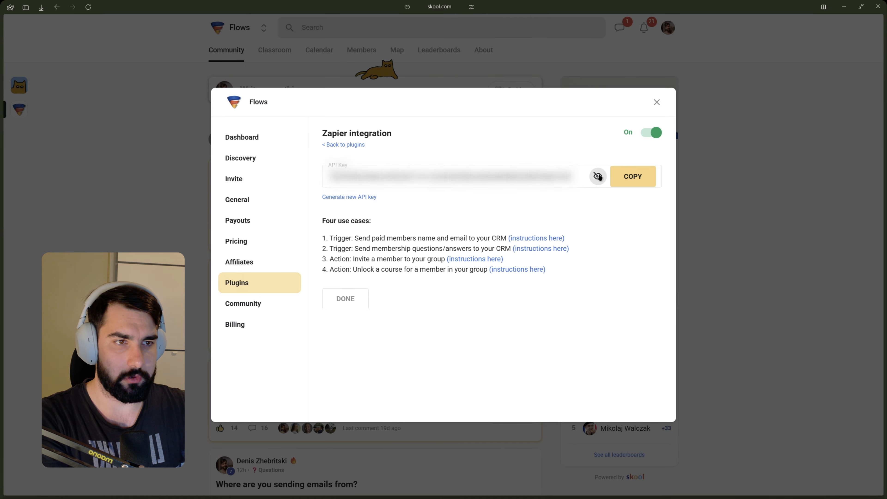
{"action": "left_click", "coordinate": [630, 176]}
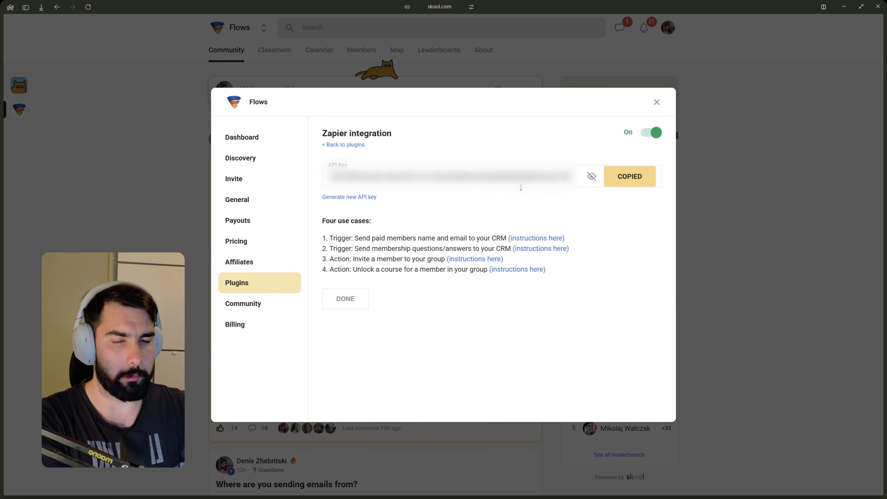
{"action": "key", "text": "ctrl+Tab"}
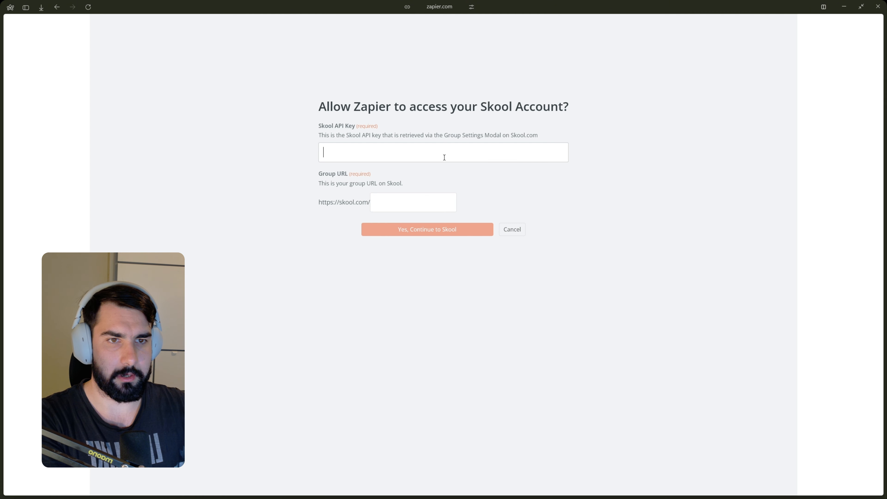
{"action": "key", "text": "ctrl+v"}
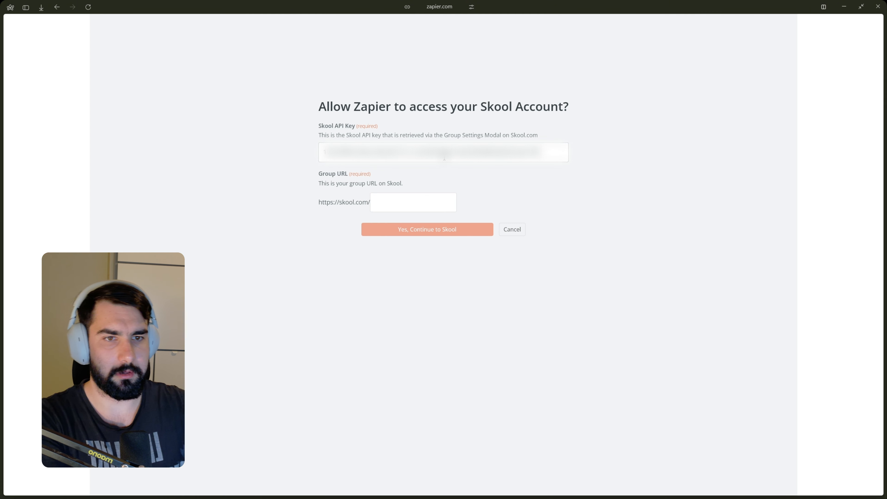
- Copy the group slug 'flows' from the Skool URL into Group URL and authorize
{"action": "key", "text": "ctrl+Tab"}
{"action": "key", "text": "ctrl+t"}
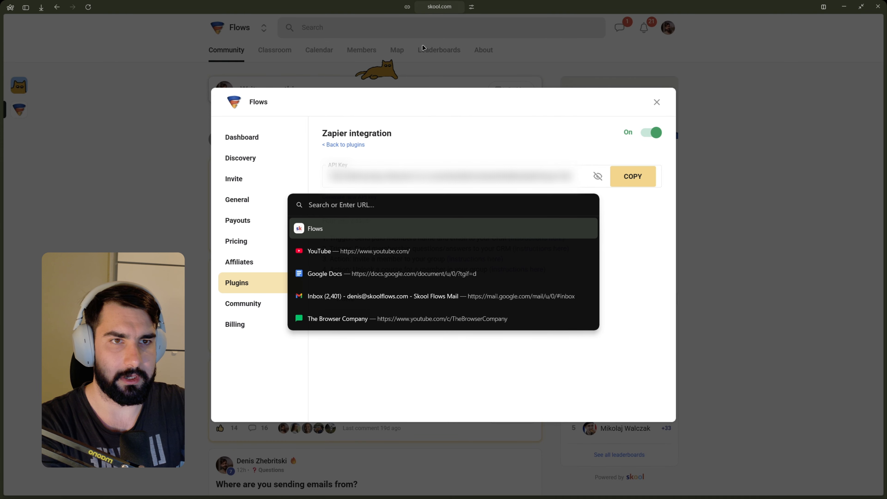
{"action": "left_click", "coordinate": [447, 205]}
{"action": "left_click", "coordinate": [411, 206]}
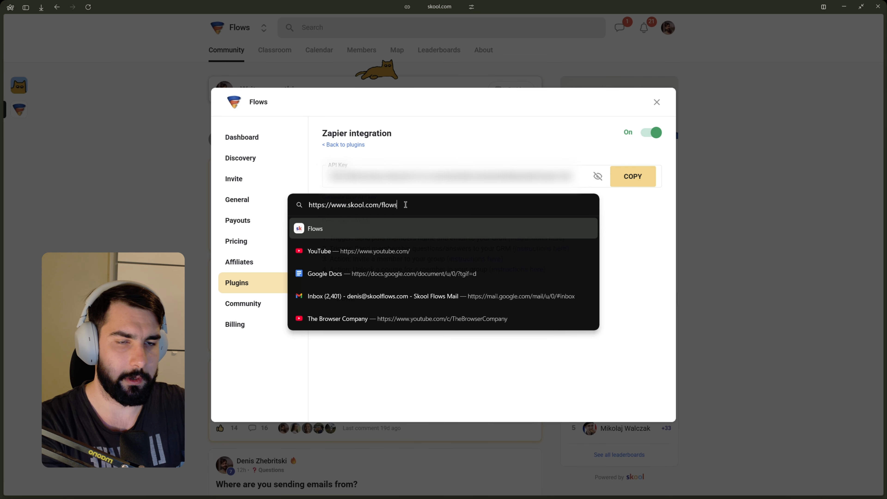
{"action": "key", "text": "shift+Left"}
{"action": "key", "text": "shift+Left"}
{"action": "key", "text": "shift+Left"}
{"action": "key", "text": "shift+Left"}
{"action": "key", "text": "shift+Left"}
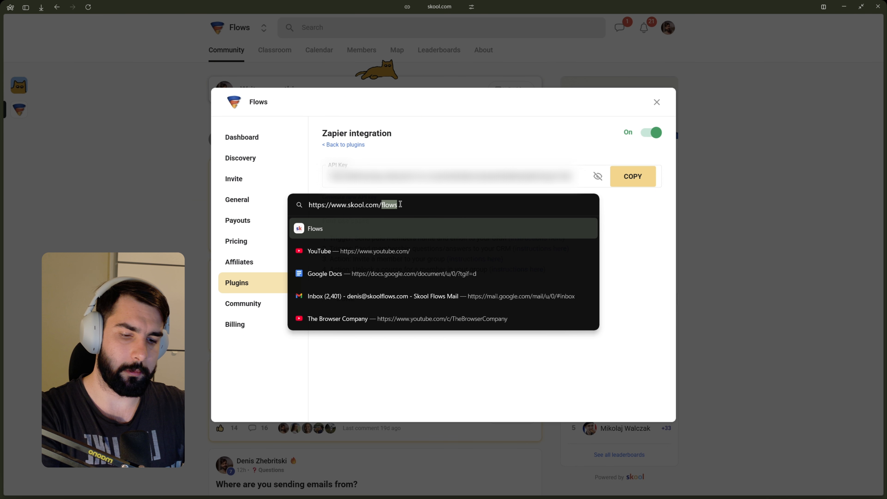
{"action": "key", "text": "alt+Tab"}
{"action": "key", "text": "ctrl+v"}
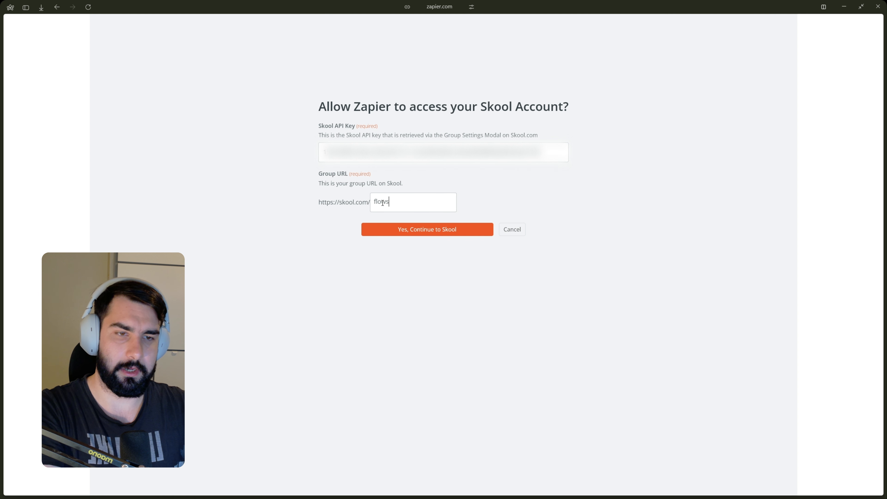
{"action": "left_click", "coordinate": [390, 232]}
- Attach the Skool #15 account, test the trigger, then skip to load sample answers
{"action": "key", "text": "ctrl+Tab"}
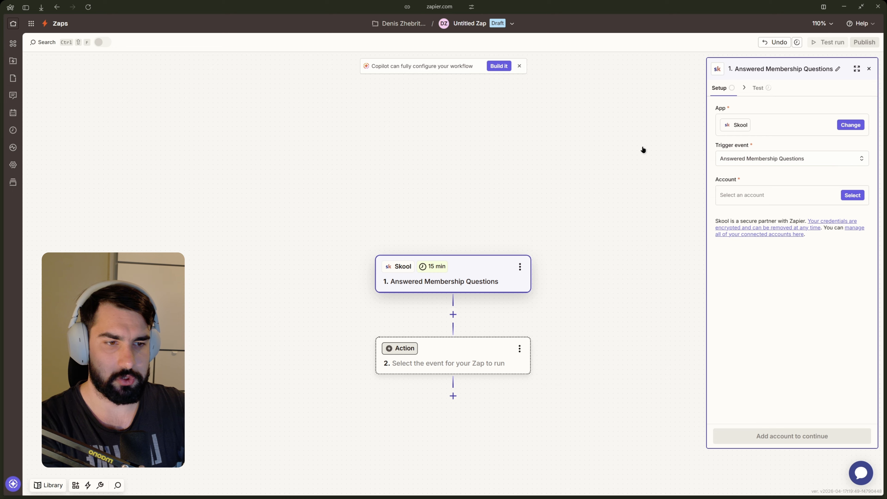
{"action": "left_click", "coordinate": [717, 197]}
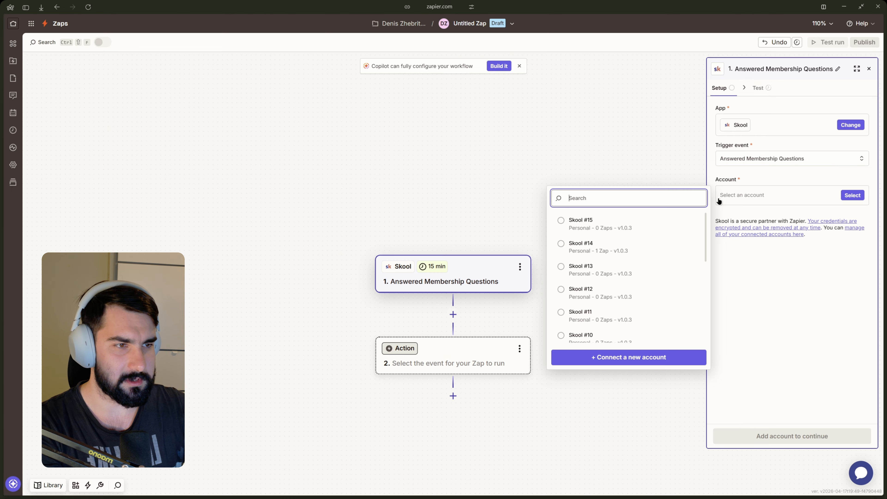
{"action": "left_click", "coordinate": [596, 227]}
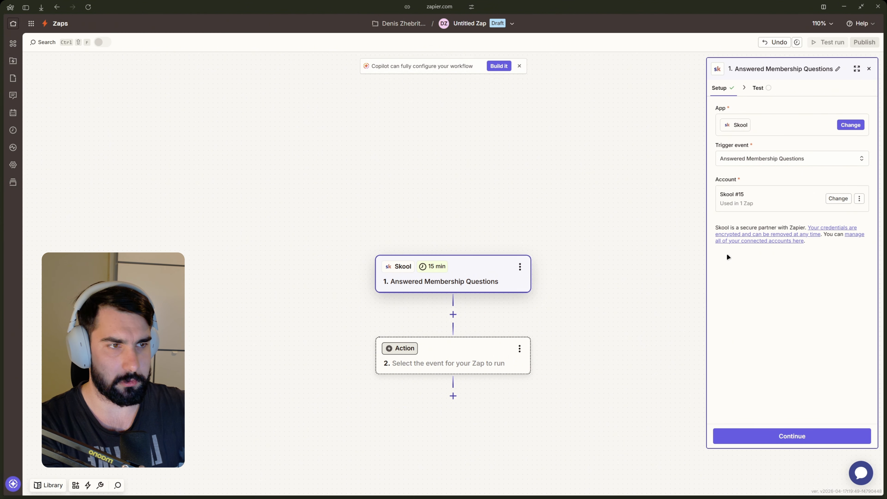
{"action": "left_click", "coordinate": [746, 435]}
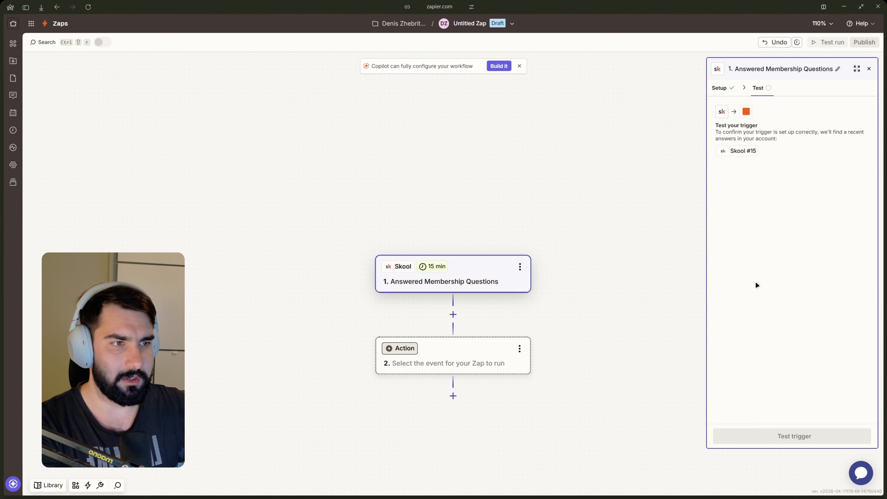
{"action": "left_click", "coordinate": [764, 436]}
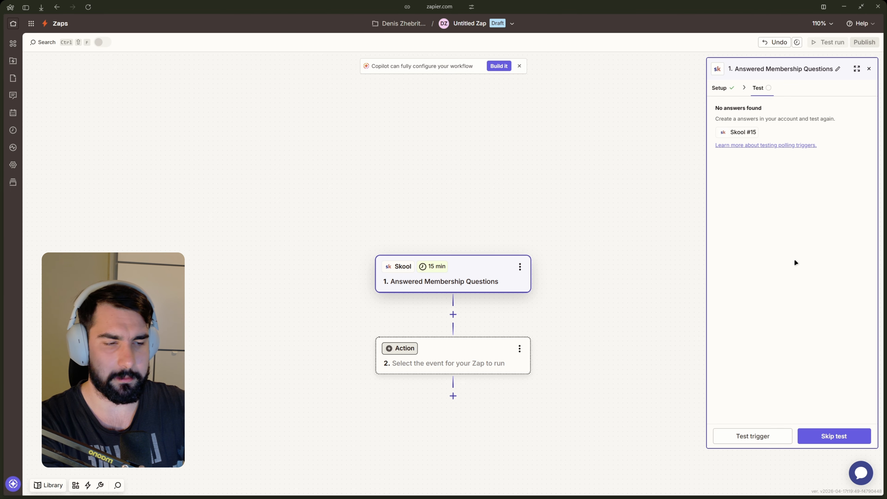
{"action": "left_click", "coordinate": [833, 436]}
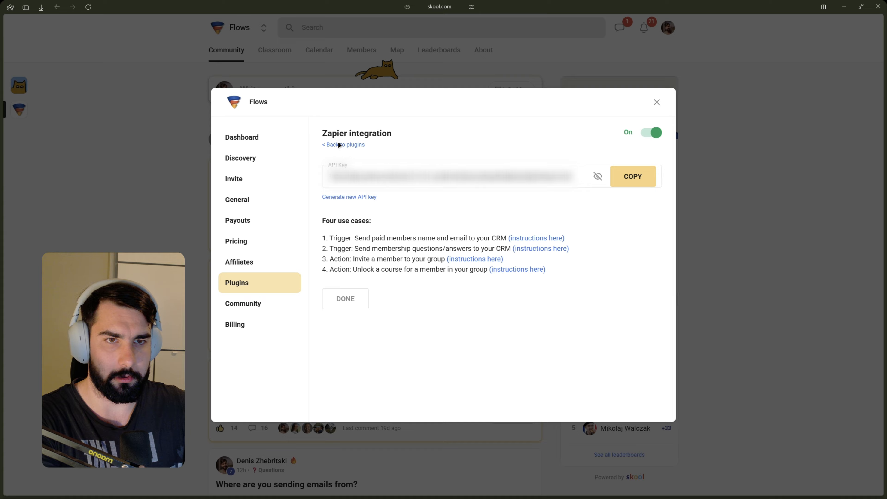
- Recheck Skool's membership questions, then search 'mailer' for the Zap's action app
{"action": "left_click", "coordinate": [343, 144]}
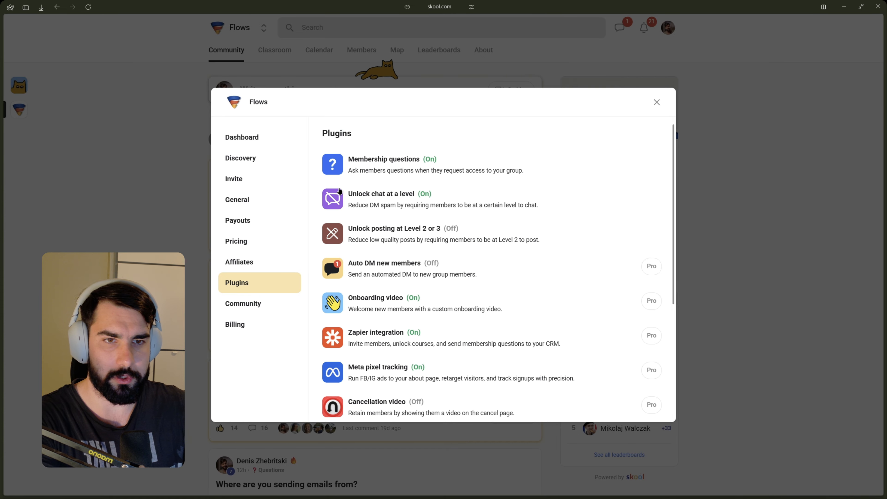
{"action": "left_click", "coordinate": [376, 161]}
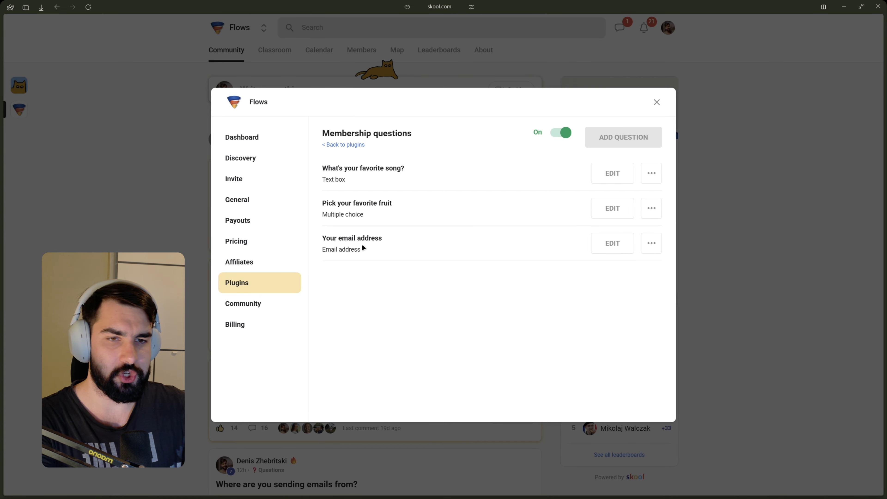
{"action": "key", "text": "ctrl+Tab"}
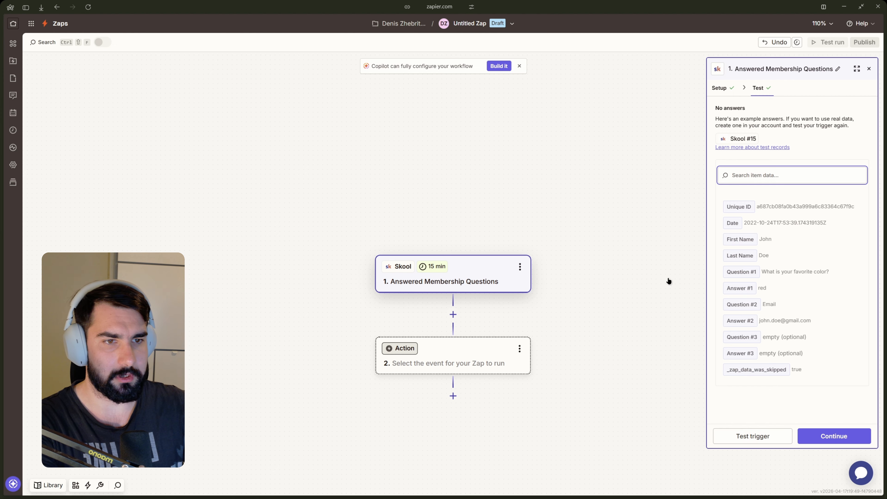
{"action": "left_click", "coordinate": [453, 355]}
{"action": "type", "text": "mail"}
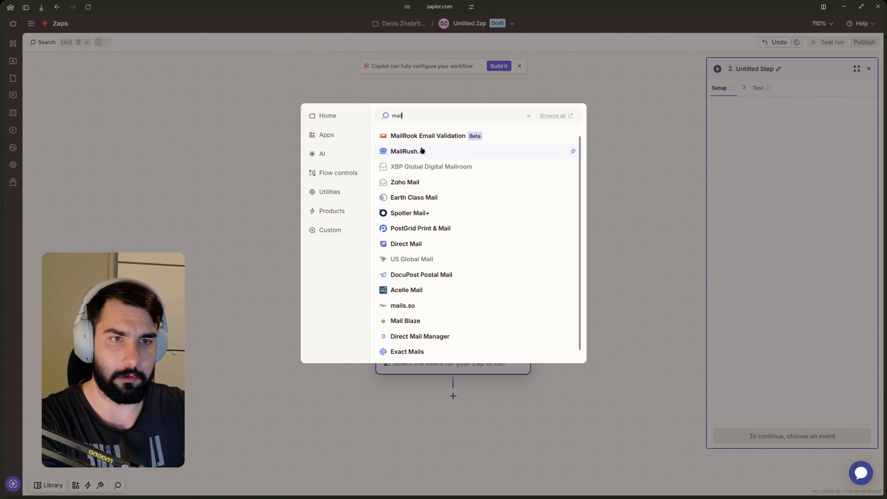
{"action": "type", "text": "er"}
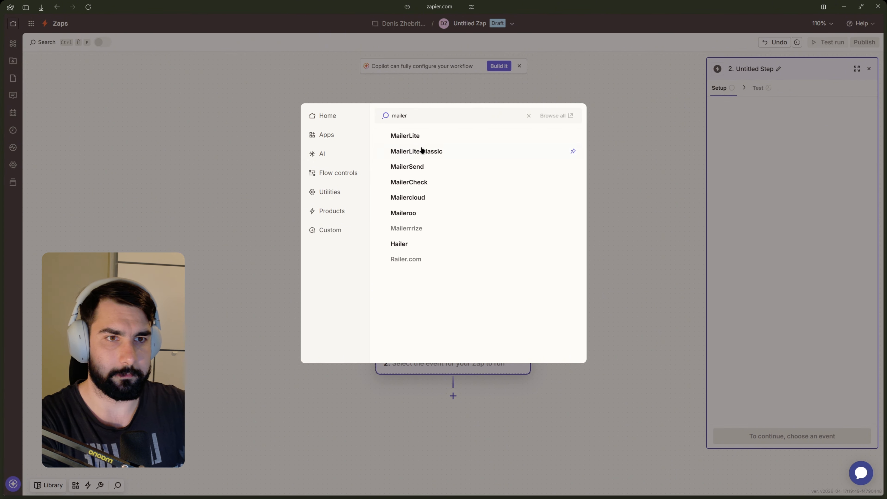
- Pick MailerLite from the app search results for the Zap's action step
{"action": "left_click", "coordinate": [447, 138]}
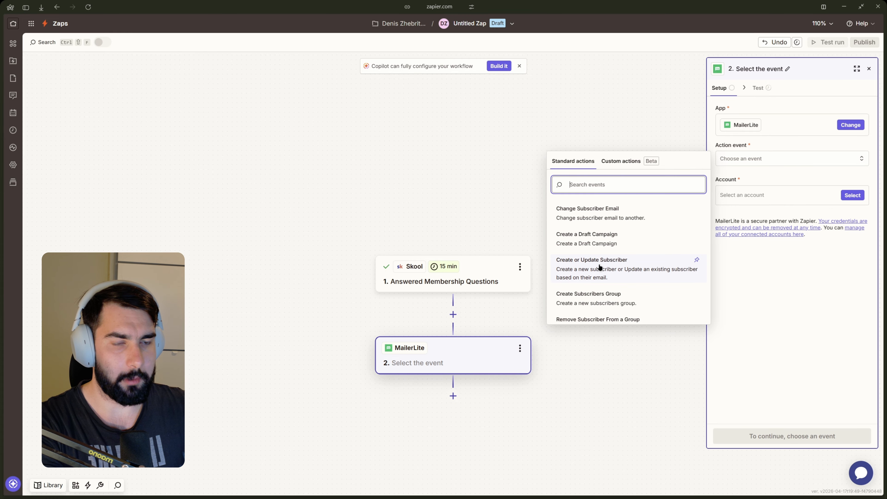
- Choose the Create or Update Subscriber event and connect the Skool flows MailerLite account
{"action": "left_click", "coordinate": [598, 264]}
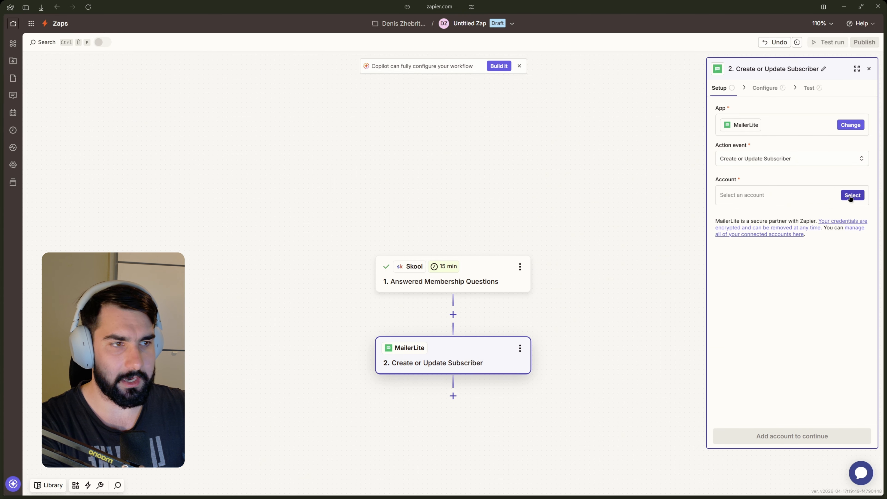
{"action": "left_click", "coordinate": [842, 196]}
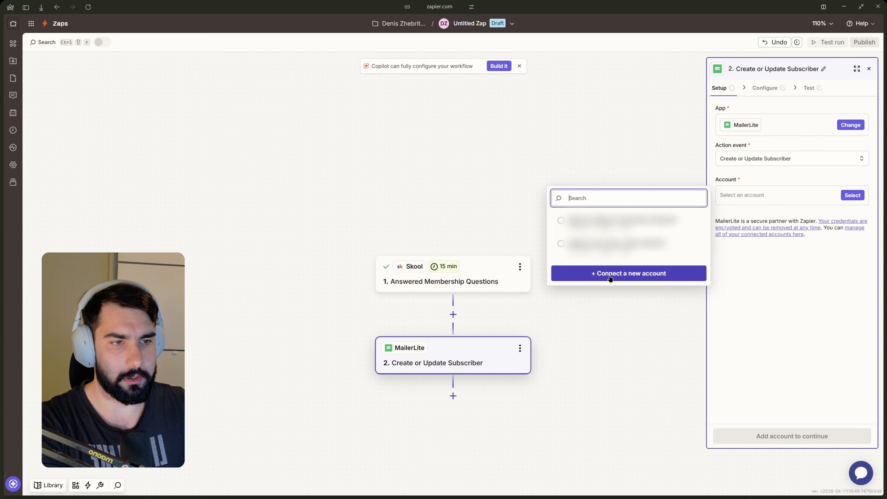
{"action": "left_click", "coordinate": [591, 273]}
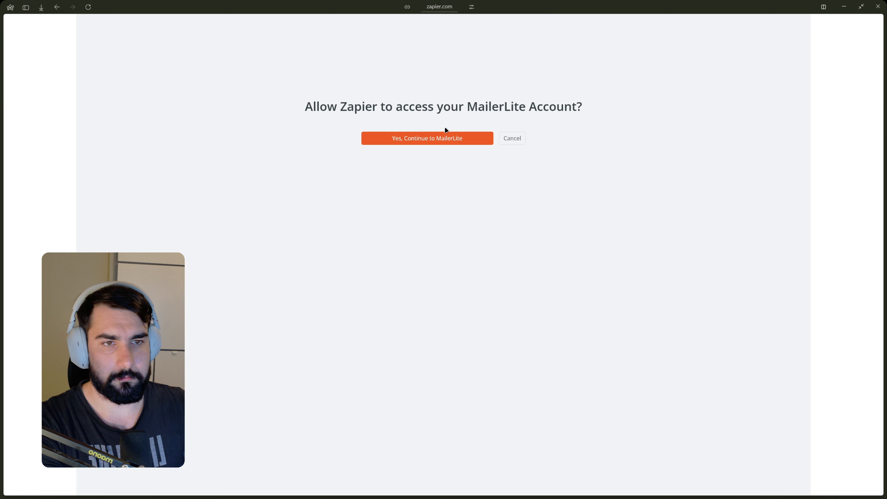
{"action": "left_click", "coordinate": [397, 139]}
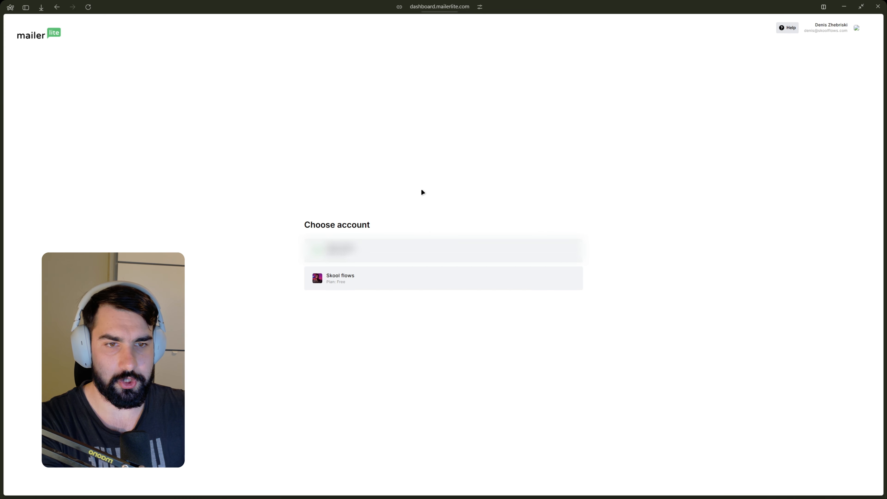
{"action": "left_click", "coordinate": [328, 276]}
- Map Answer #3 from the Skool trigger (step 1) into the required Email field
{"action": "left_click", "coordinate": [764, 441]}
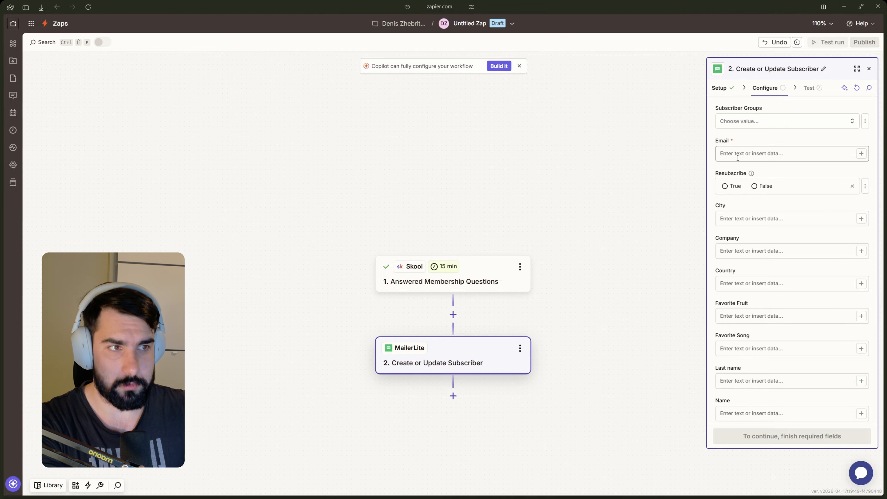
{"action": "left_click", "coordinate": [862, 157]}
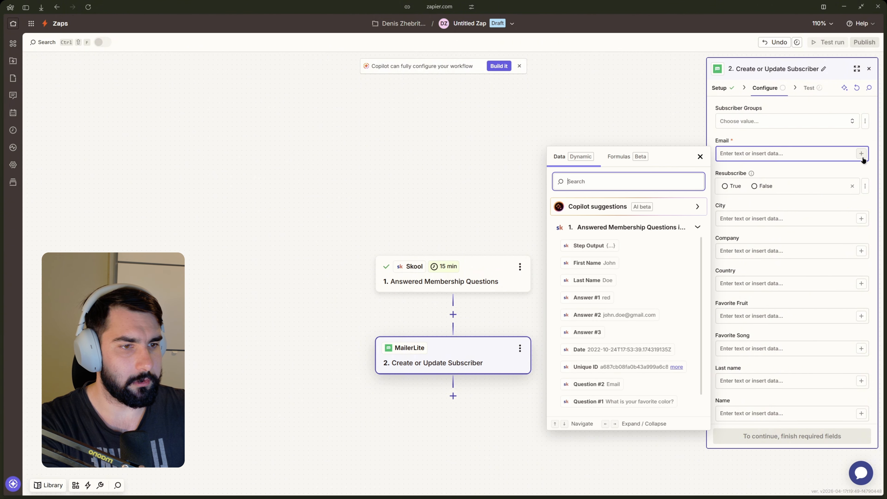
{"action": "left_click", "coordinate": [587, 332]}
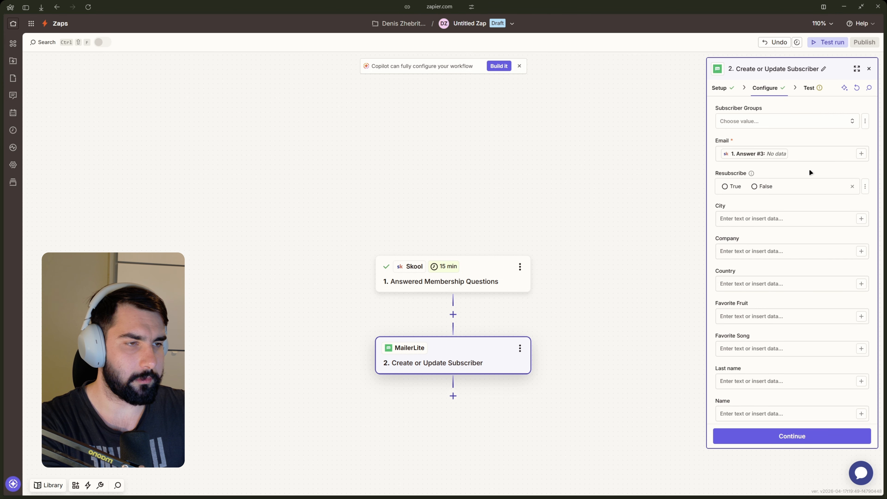
{"action": "scroll", "coordinate": [803, 176], "scroll_direction": "down", "scroll_amount": 1}
{"action": "scroll", "coordinate": [801, 176], "scroll_direction": "down", "scroll_amount": 2}
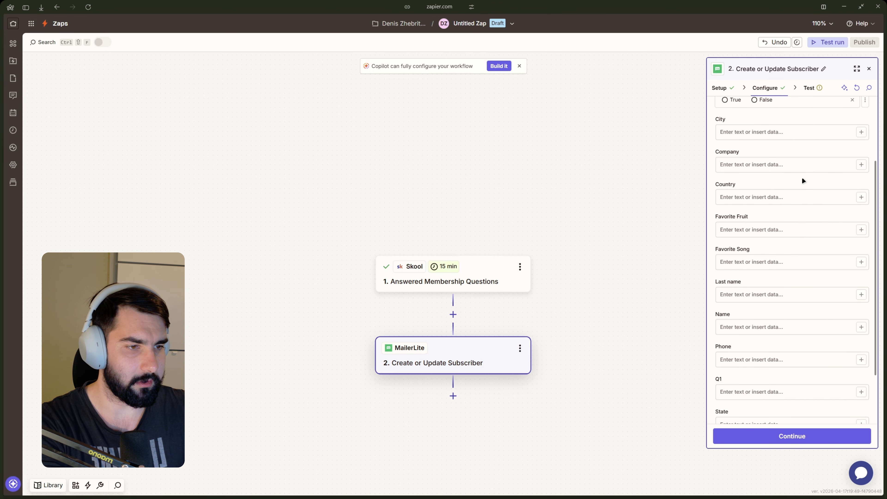
{"action": "scroll", "coordinate": [787, 161], "scroll_direction": "up", "scroll_amount": 3}
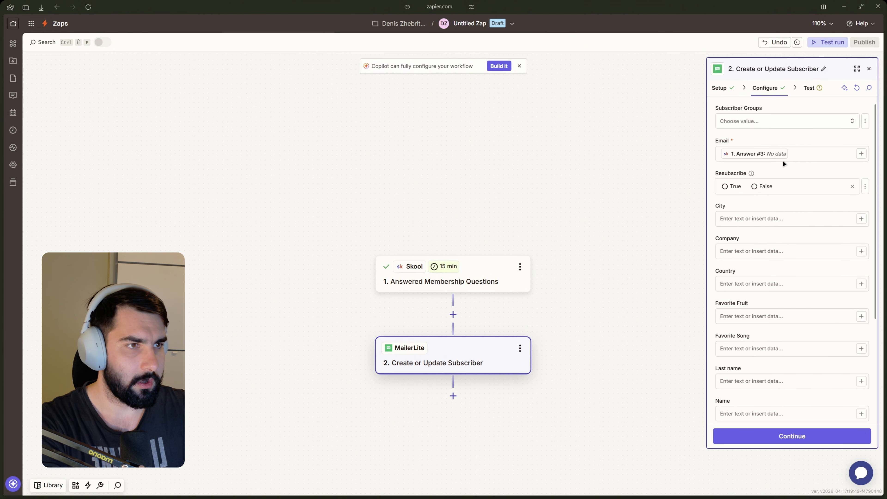
{"action": "scroll", "coordinate": [781, 161], "scroll_direction": "down", "scroll_amount": 4}
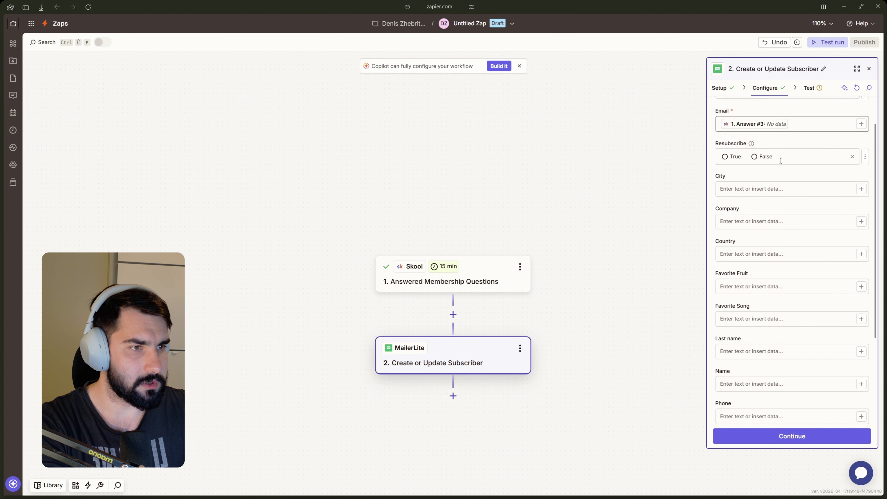
{"action": "scroll", "coordinate": [782, 167], "scroll_direction": "up", "scroll_amount": 3}
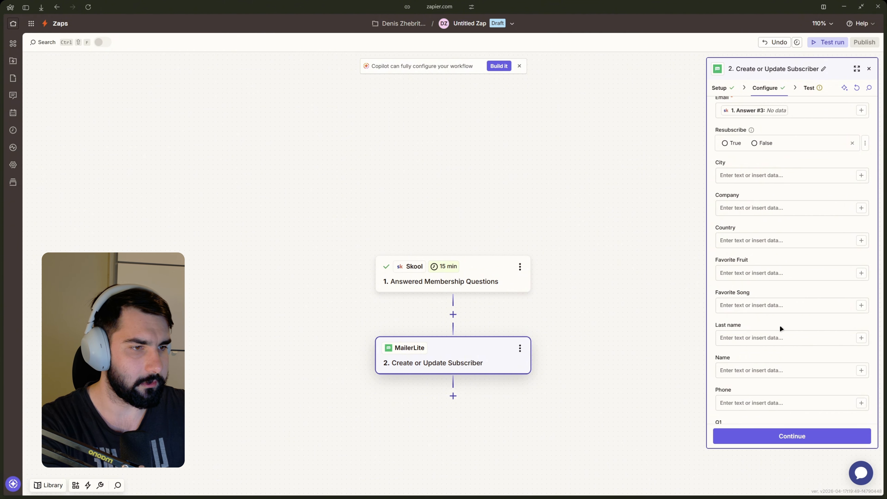
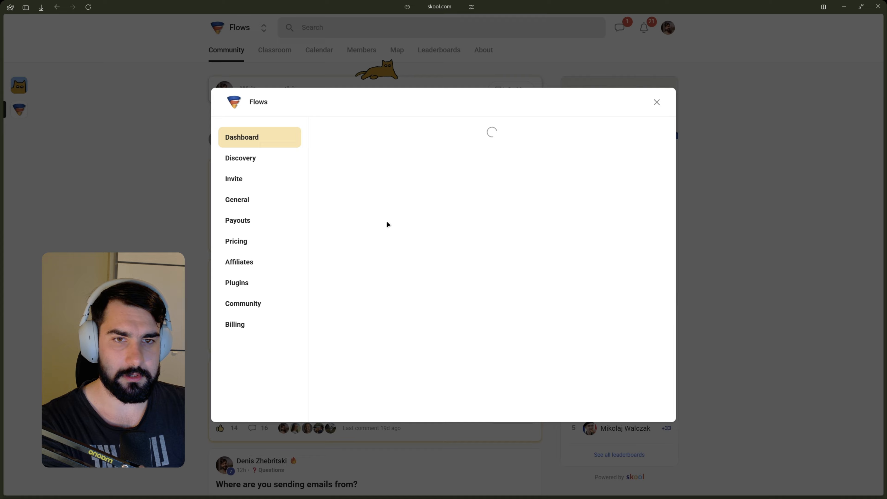
- Go through the Flows group's Pricing and Plugins settings to the Membership questions plugin
{"action": "left_click", "coordinate": [244, 240]}
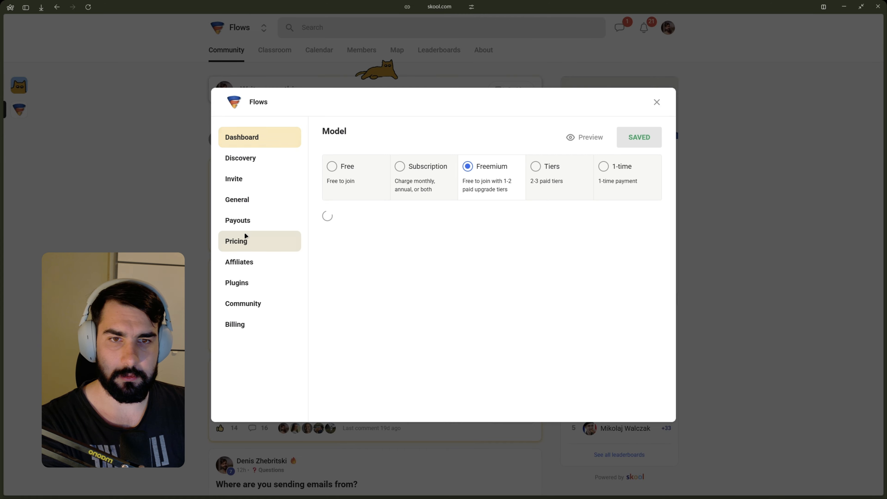
{"action": "left_click", "coordinate": [248, 278]}
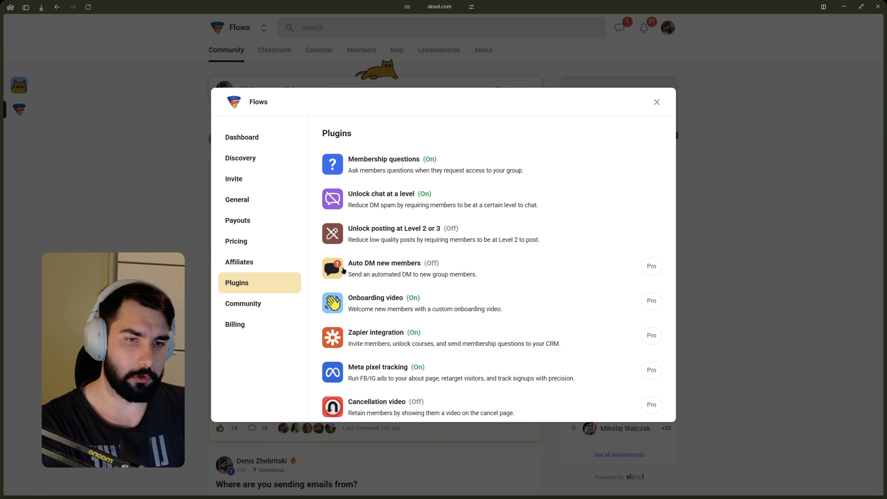
{"action": "left_click", "coordinate": [331, 170]}
- Highlight the favorite song and favorite fruit question texts while explaining them
{"action": "left_click_drag", "start_coordinate": [321, 169], "coordinate": [395, 169]}
{"action": "left_click", "coordinate": [356, 201]}
{"action": "double_click", "coordinate": [356, 201]}
{"action": "left_click", "coordinate": [347, 239]}
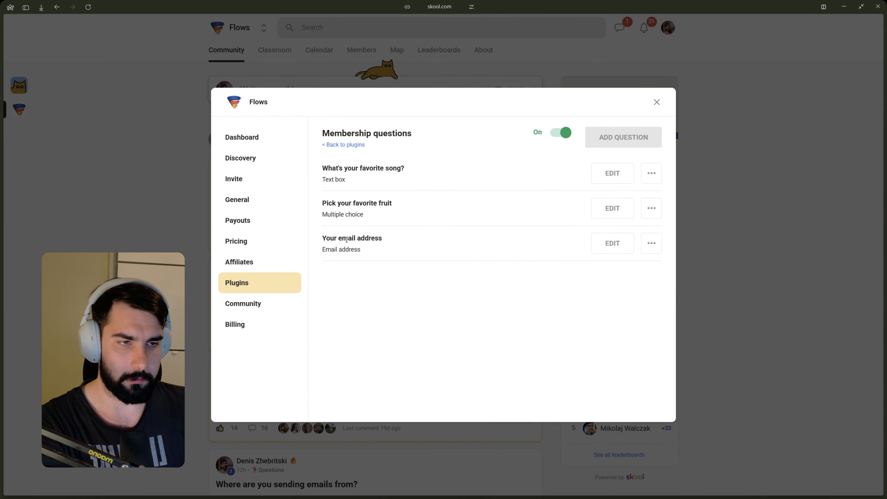
{"action": "left_click_drag", "start_coordinate": [321, 203], "coordinate": [393, 203]}
{"action": "left_click_drag", "start_coordinate": [321, 168], "coordinate": [397, 168]}
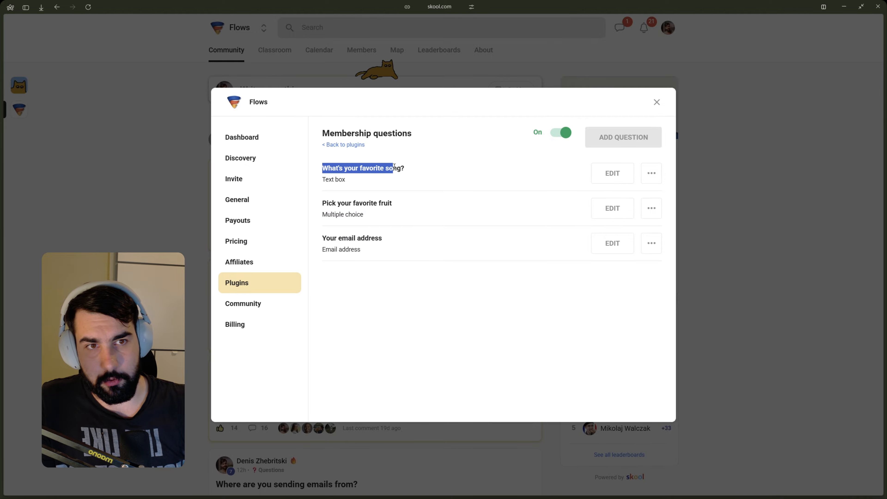
{"action": "triple_click", "coordinate": [394, 168]}
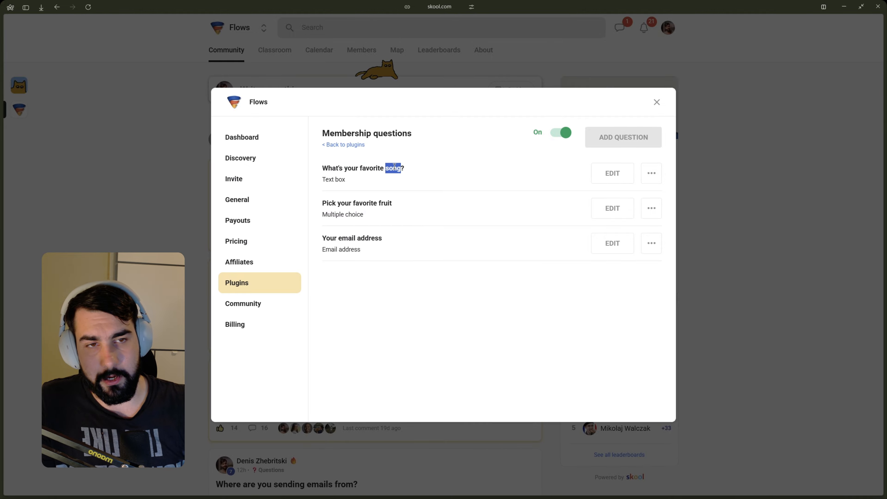
- Select the full email address, favorite fruit and favorite song questions in turn
{"action": "triple_click", "coordinate": [352, 238]}
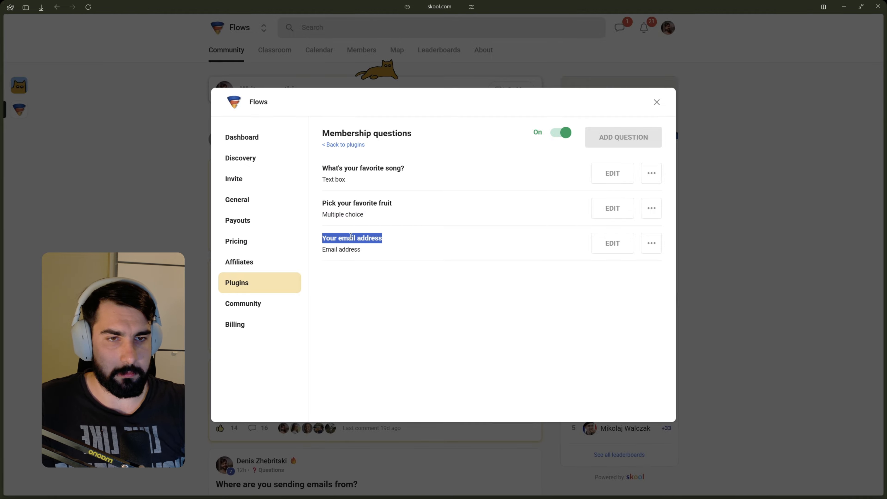
{"action": "triple_click", "coordinate": [356, 204]}
{"action": "left_click", "coordinate": [388, 202]}
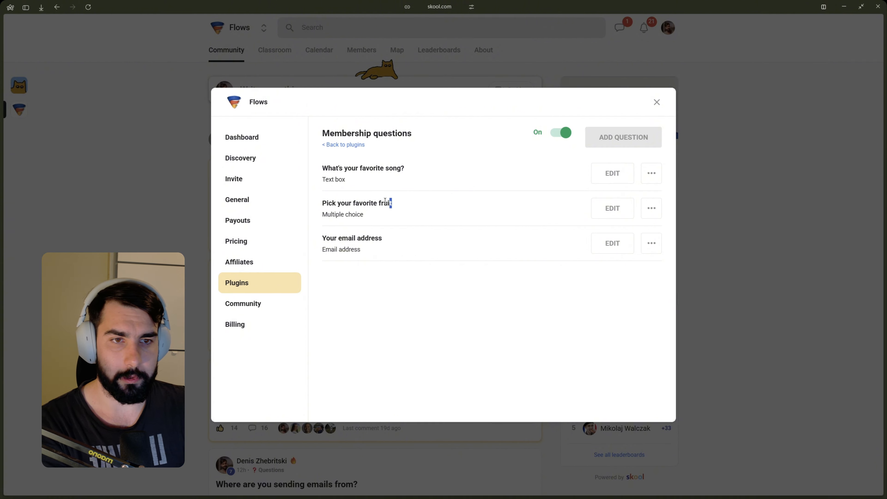
{"action": "left_click_drag", "start_coordinate": [389, 201], "coordinate": [358, 190]}
{"action": "left_click", "coordinate": [317, 167]}
{"action": "left_click", "coordinate": [357, 204]}
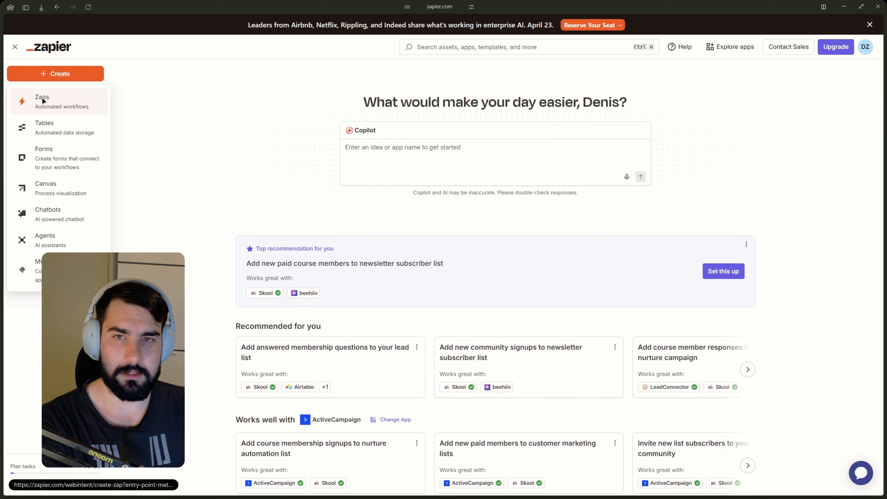
- Start a new Zap with Skool as the trigger app and list its trigger events
{"action": "left_click", "coordinate": [42, 99]}
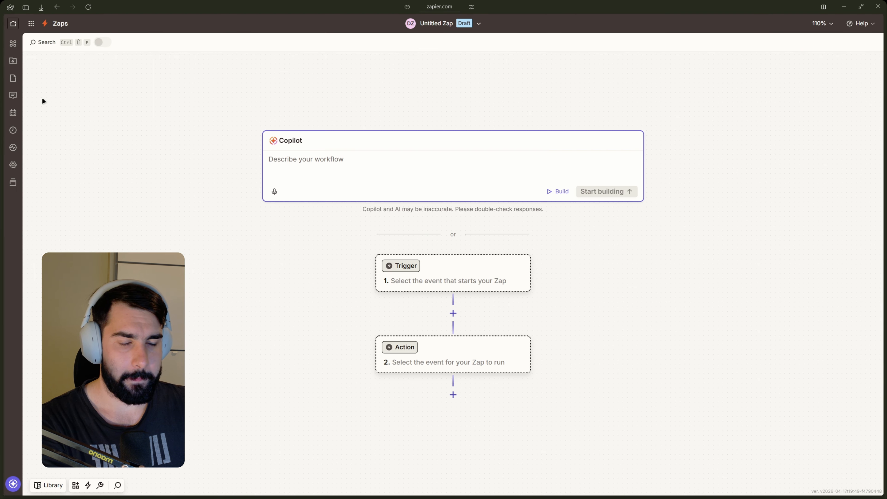
{"action": "left_click", "coordinate": [467, 262]}
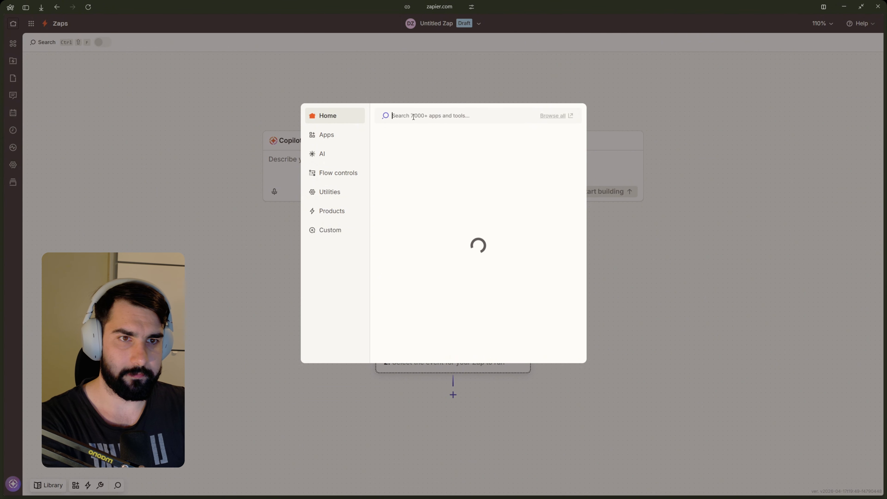
{"action": "type", "text": "skool"}
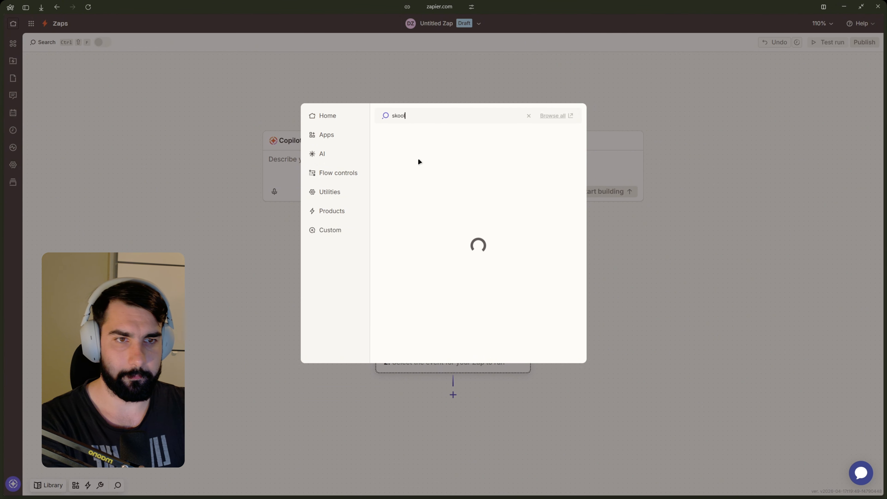
{"action": "left_click", "coordinate": [418, 154]}
{"action": "left_click", "coordinate": [768, 159]}
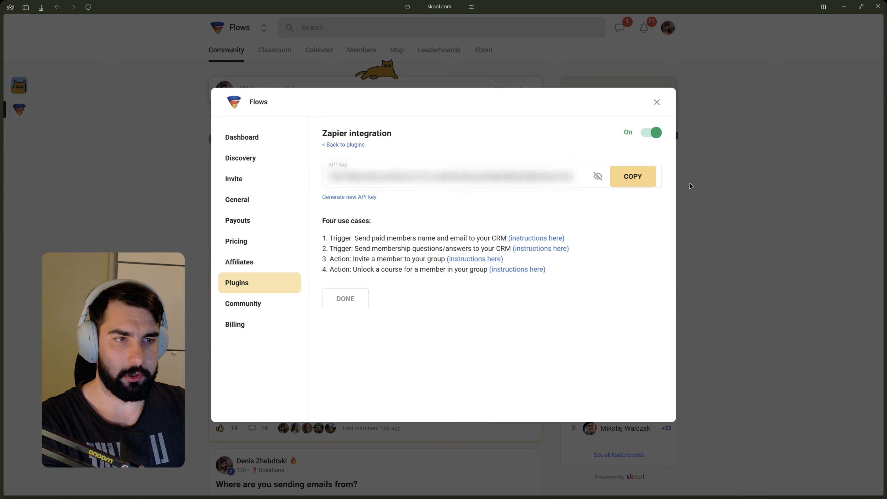
- Copy the group's Zapier API key from Skool into Zapier's Skool API Key field
{"action": "left_click", "coordinate": [644, 177]}
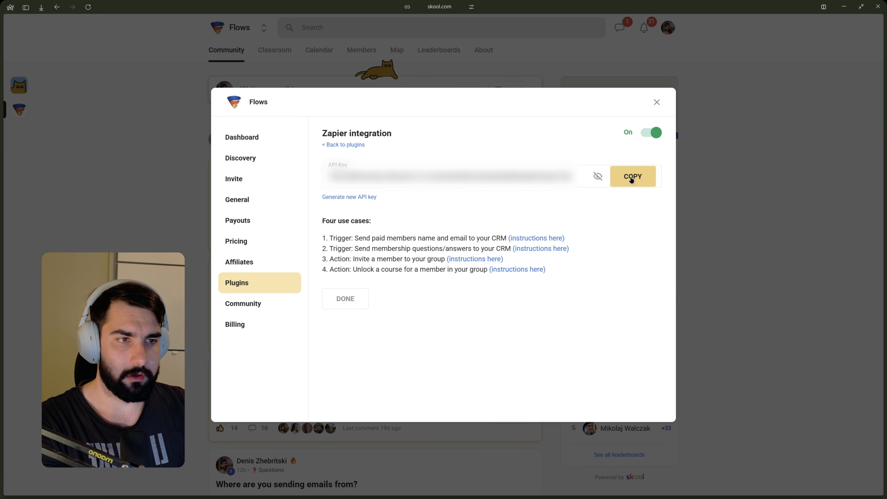
{"action": "left_click", "coordinate": [645, 177]}
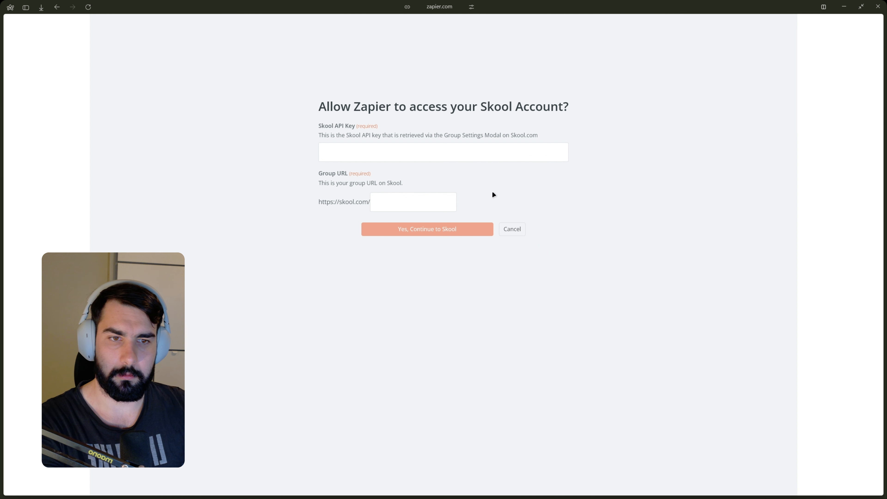
{"action": "left_click", "coordinate": [424, 146]}
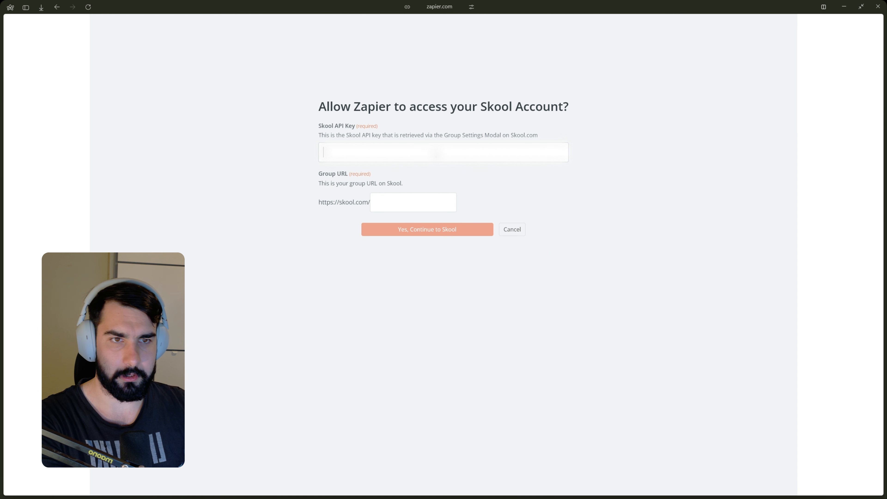
{"action": "key", "text": "ctrl+v"}
- Check the Skool group's web address to get its slug for the Group URL field
{"action": "key", "text": "ctrl+Tab"}
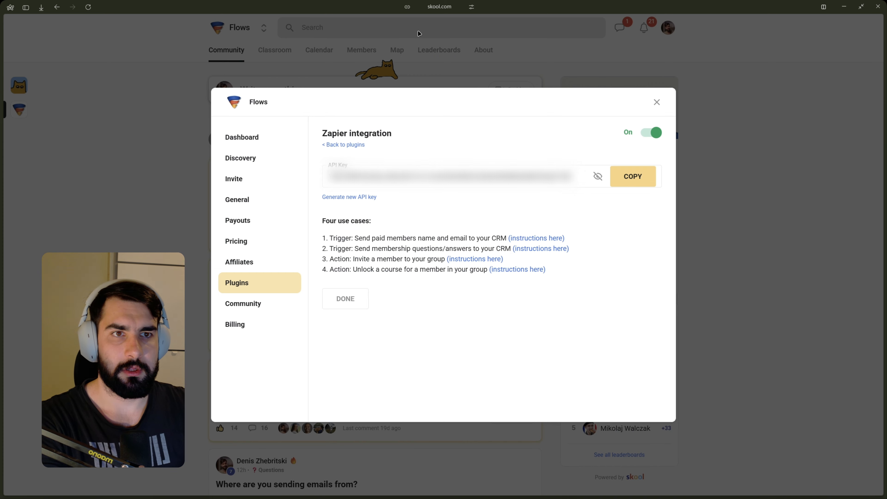
{"action": "left_click", "coordinate": [440, 9]}
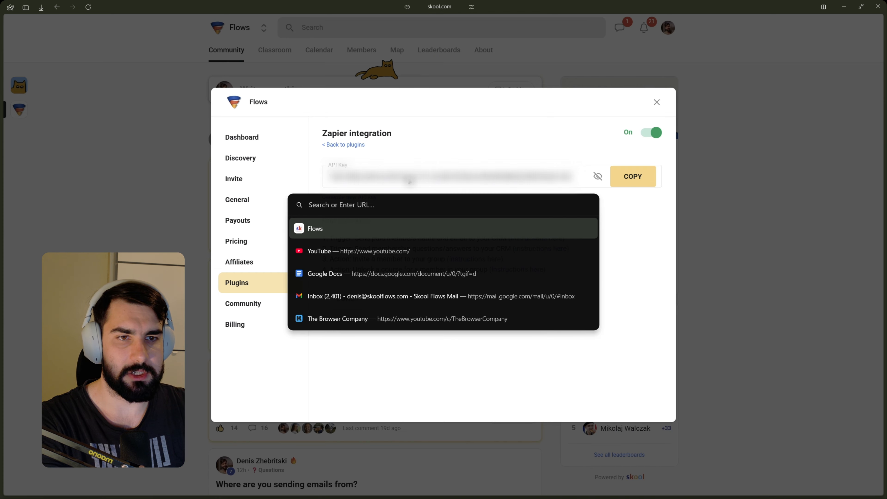
{"action": "left_click", "coordinate": [404, 205]}
{"action": "key", "text": "Escape"}
{"action": "key", "text": "ctrl+Tab"}
{"action": "left_click", "coordinate": [404, 206]}
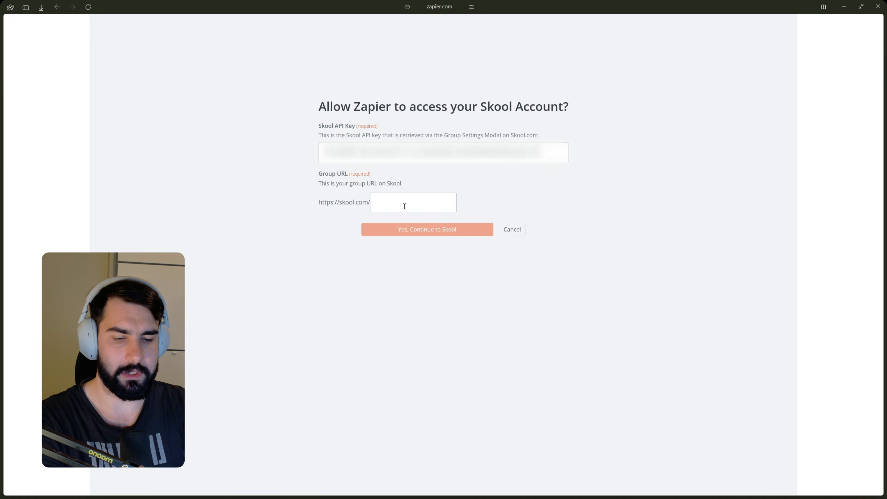
- Enter 'flows' as the Skool Group URL
{"action": "type", "text": "flows"}
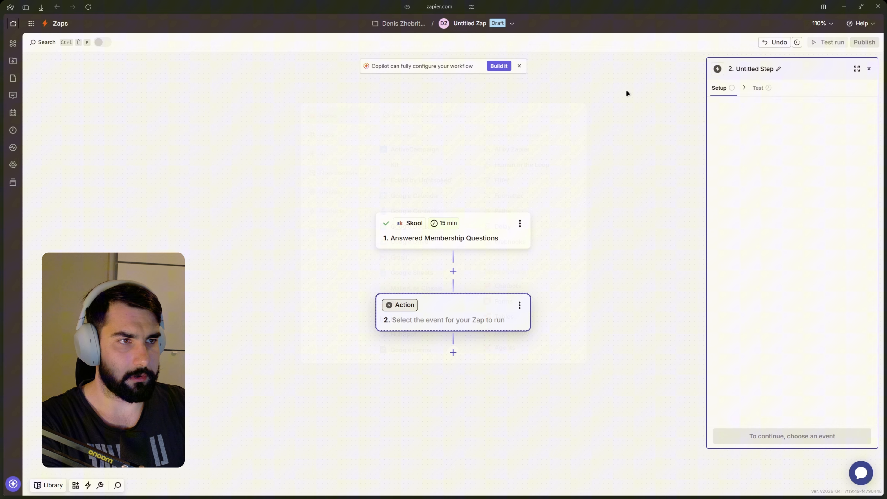
- Review the Skool trigger's sample answers, including the email, then bring up the action app chooser
{"action": "left_click", "coordinate": [625, 102]}
{"action": "left_click", "coordinate": [498, 240]}
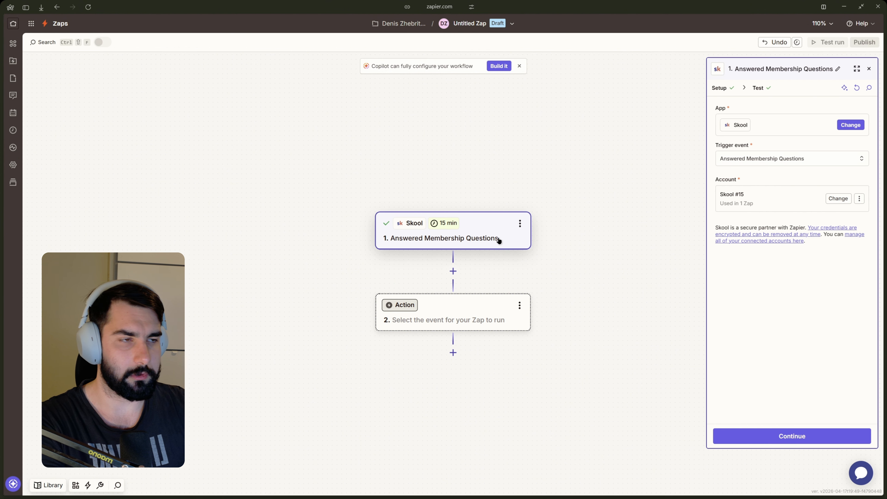
{"action": "left_click", "coordinate": [759, 88]}
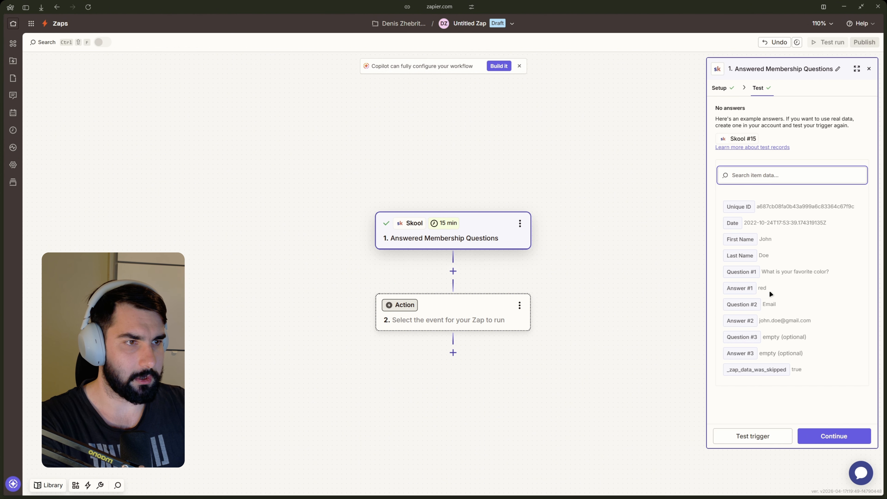
{"action": "left_click_drag", "start_coordinate": [811, 320], "coordinate": [758, 321]}
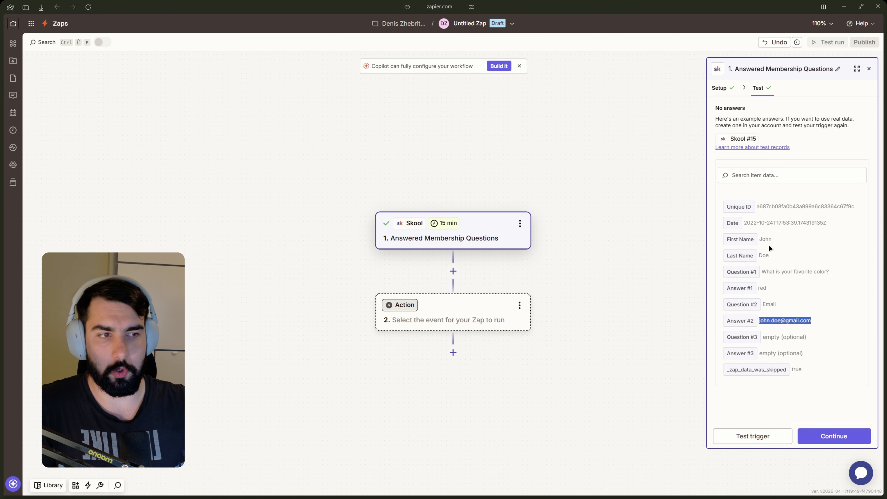
{"action": "left_click", "coordinate": [833, 436]}
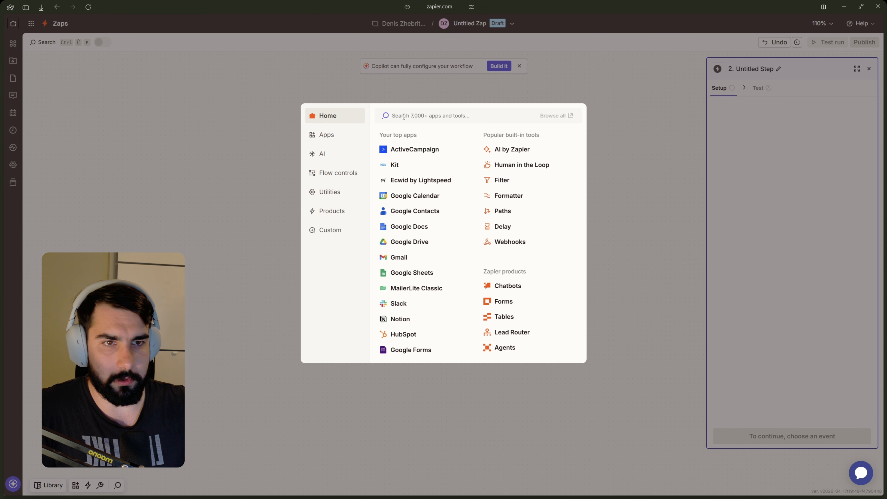
- Pick Kit as the action app and list its action events
{"action": "left_click", "coordinate": [416, 163]}
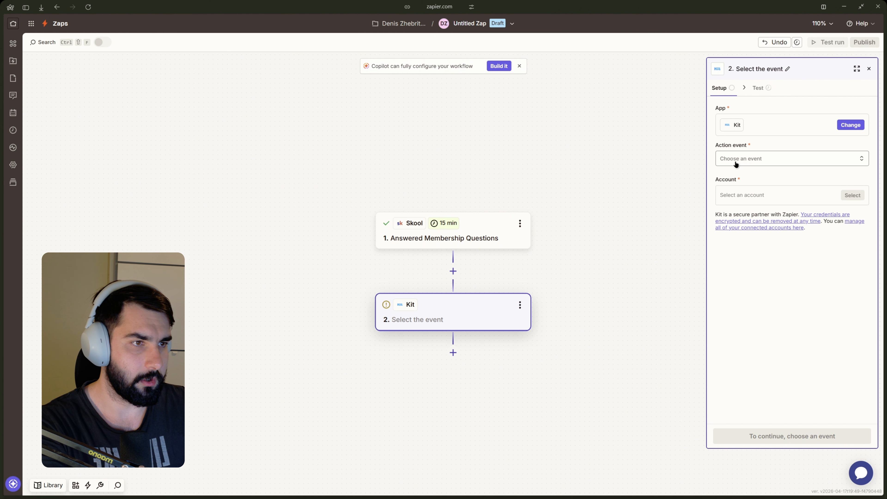
{"action": "left_click", "coordinate": [727, 159]}
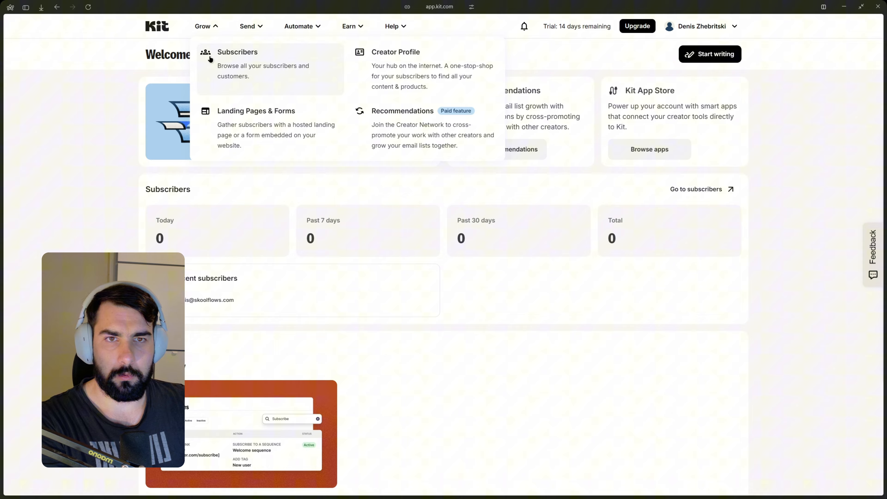
- Create a 'Skool member' subscriber tag in Kit, then return to the Zap's Kit step
{"action": "left_click", "coordinate": [235, 50]}
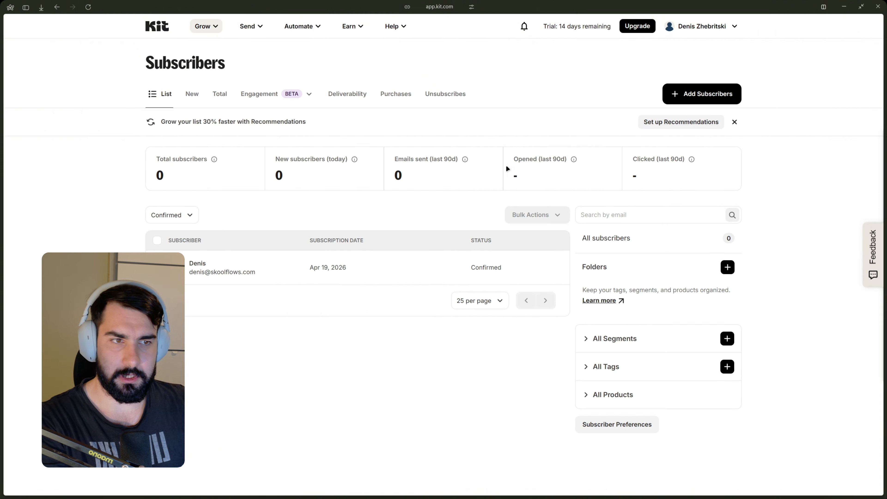
{"action": "left_click", "coordinate": [586, 366]}
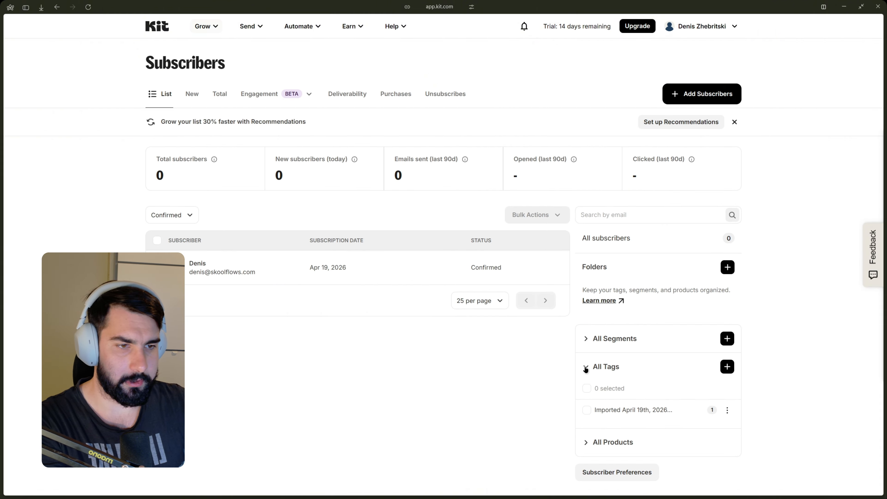
{"action": "left_click", "coordinate": [726, 367]}
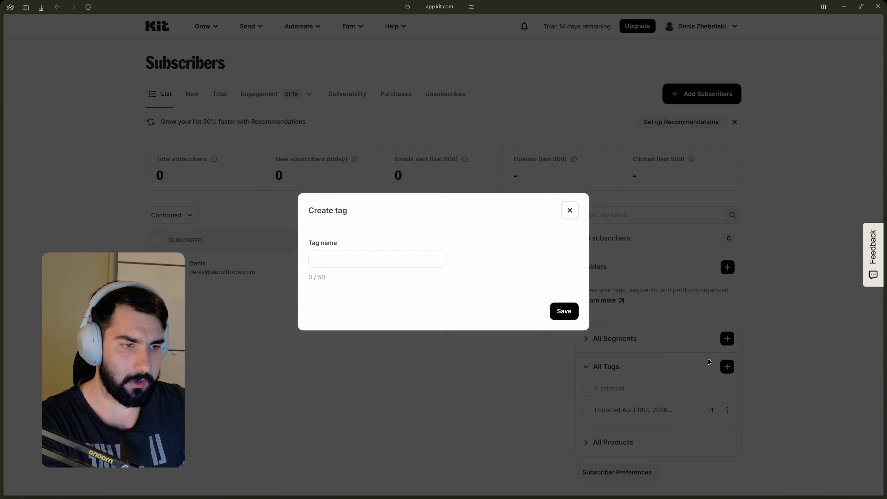
{"action": "left_click", "coordinate": [337, 258]}
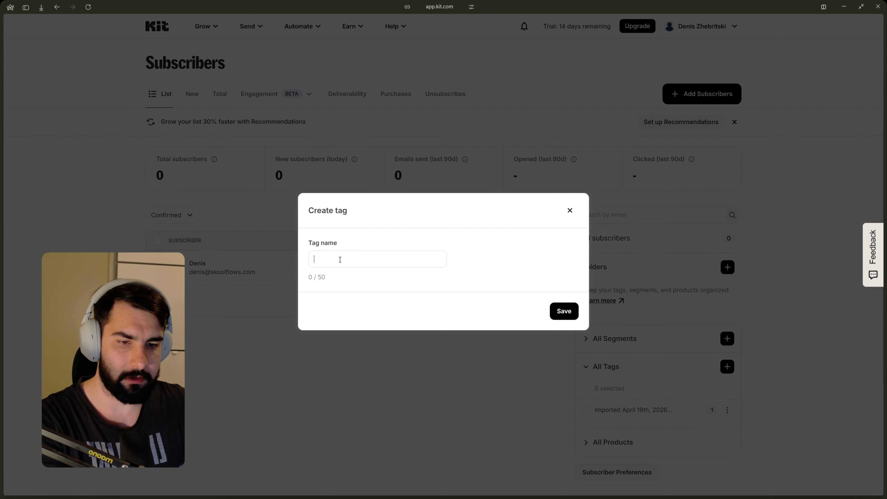
{"action": "type", "text": "Skool m"}
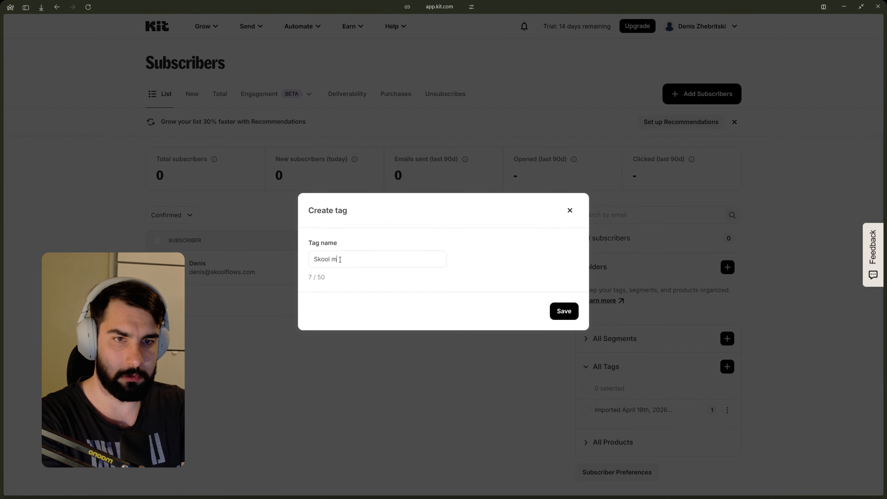
{"action": "type", "text": "ember"}
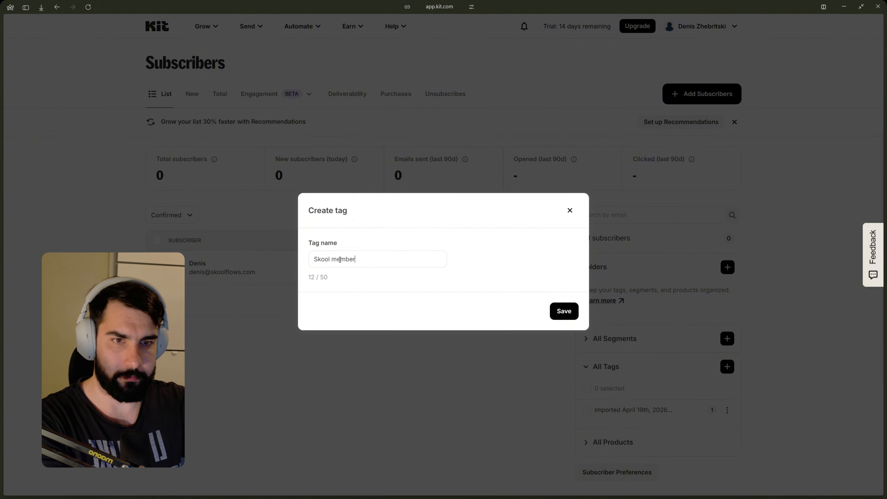
{"action": "left_click", "coordinate": [572, 313]}
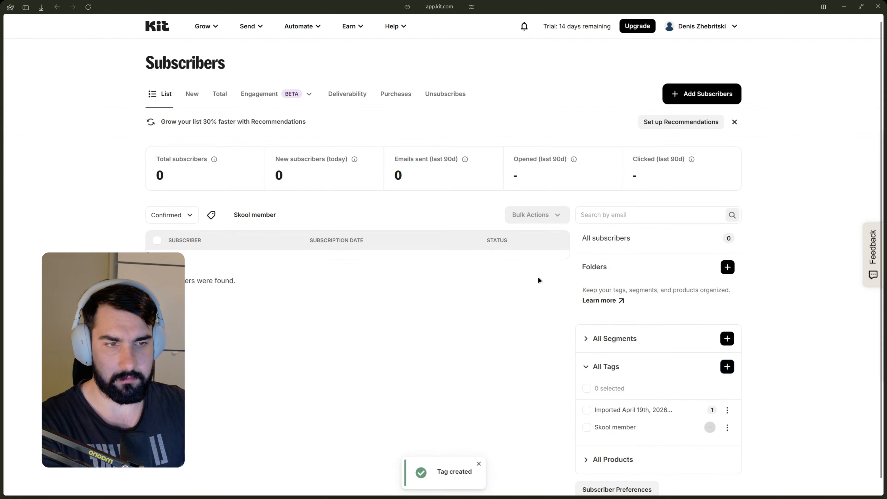
{"action": "key", "text": "ctrl+Tab"}
{"action": "left_click", "coordinate": [791, 435]}
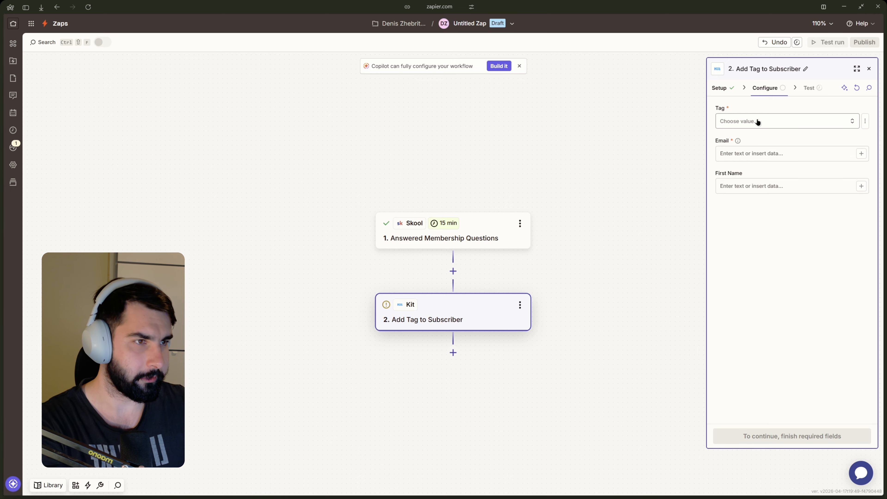
- Set the Kit step's Tag to 'Skool member' and list Skool trigger data for Email
{"action": "left_click", "coordinate": [754, 119]}
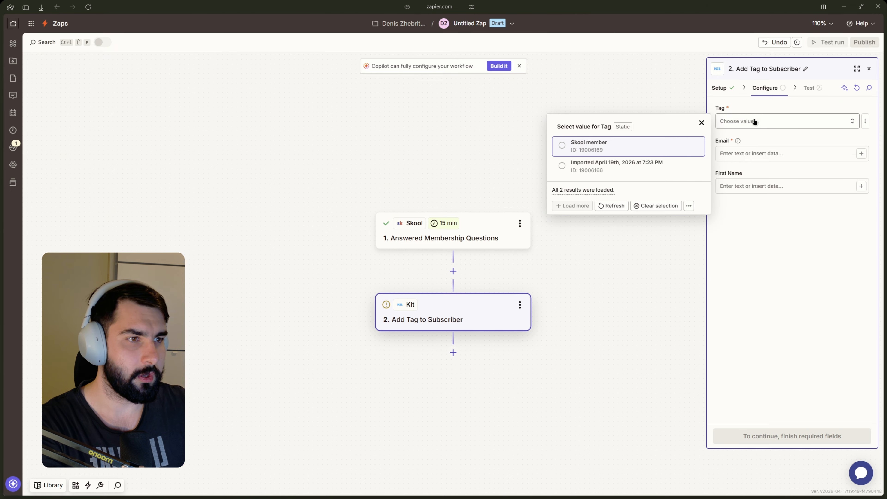
{"action": "left_click", "coordinate": [594, 144]}
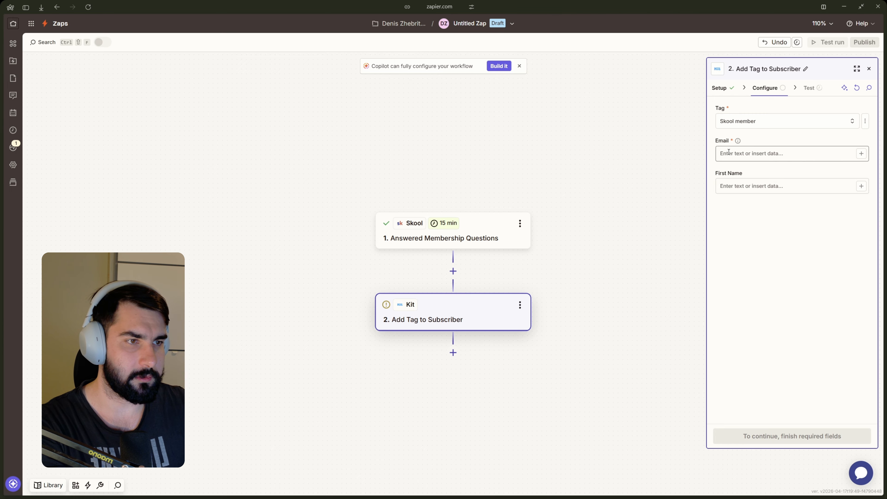
{"action": "left_click", "coordinate": [863, 157]}
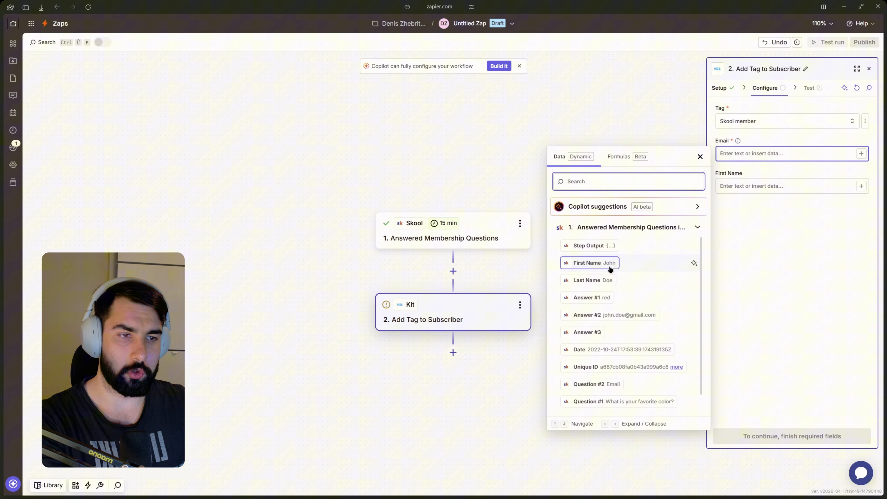
- Check Skool's plugin settings in the Flows tab, then map Answer #3 into Kit's Email field
{"action": "key", "text": "ctrl+Tab"}
{"action": "key", "text": "ctrl+Tab"}
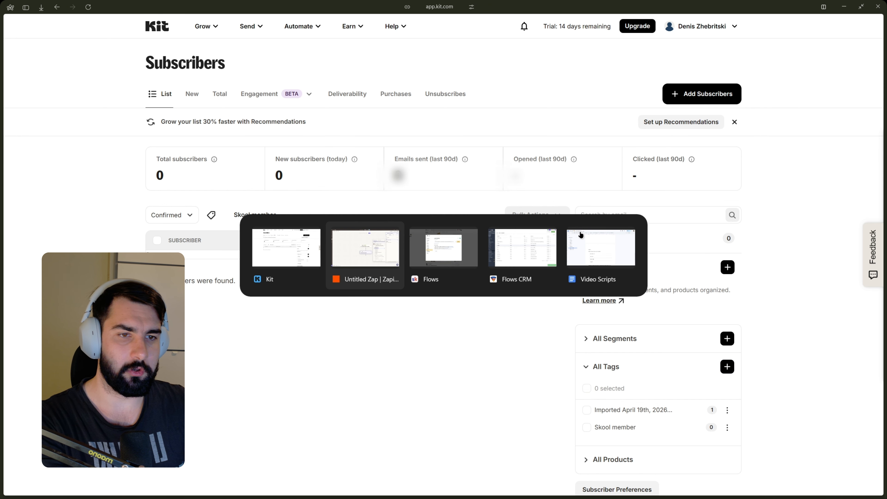
{"action": "key", "text": "ctrl+Tab"}
{"action": "left_click", "coordinate": [326, 144]}
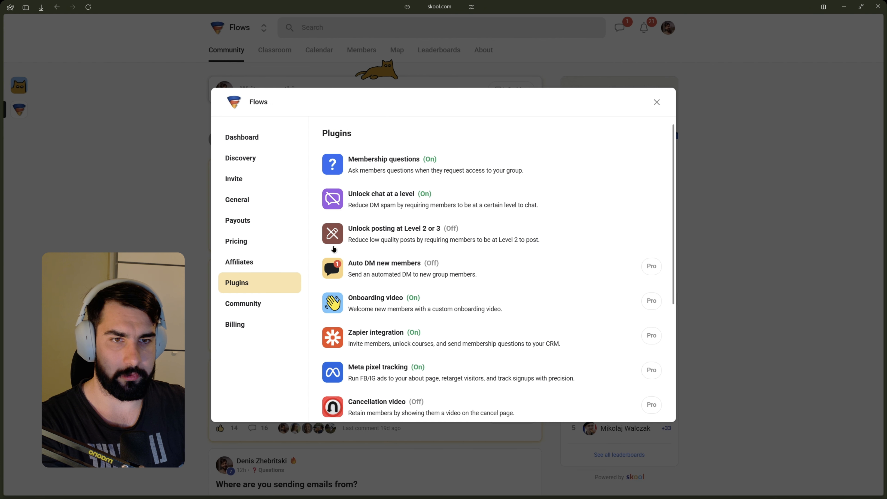
{"action": "left_click", "coordinate": [332, 165]}
{"action": "key", "text": "ctrl+Tab"}
{"action": "left_click", "coordinate": [586, 333]}
- Map Kit's First Name to Skool's '1. First Name', test the Kit step and publish the Zap
{"action": "left_click", "coordinate": [860, 187]}
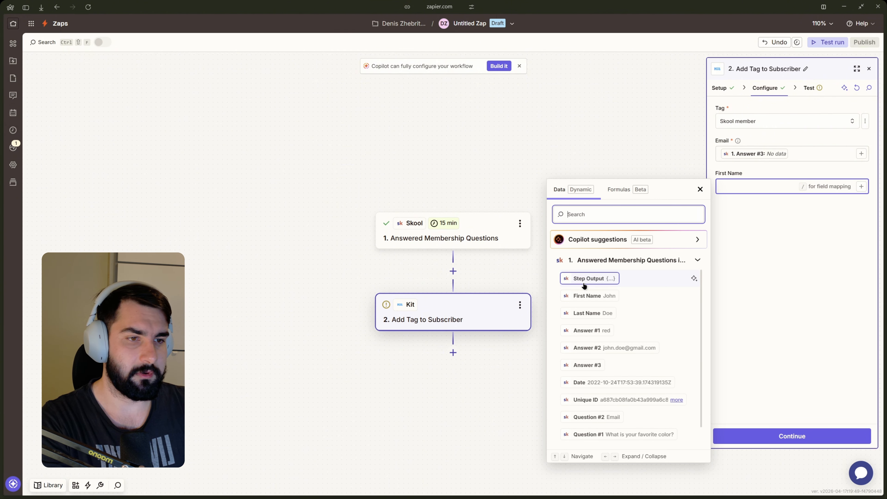
{"action": "left_click", "coordinate": [599, 301]}
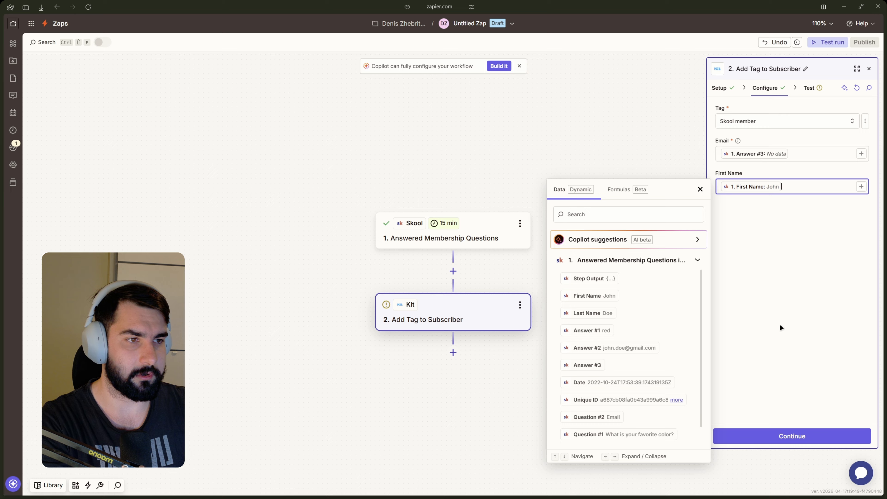
{"action": "left_click", "coordinate": [790, 433]}
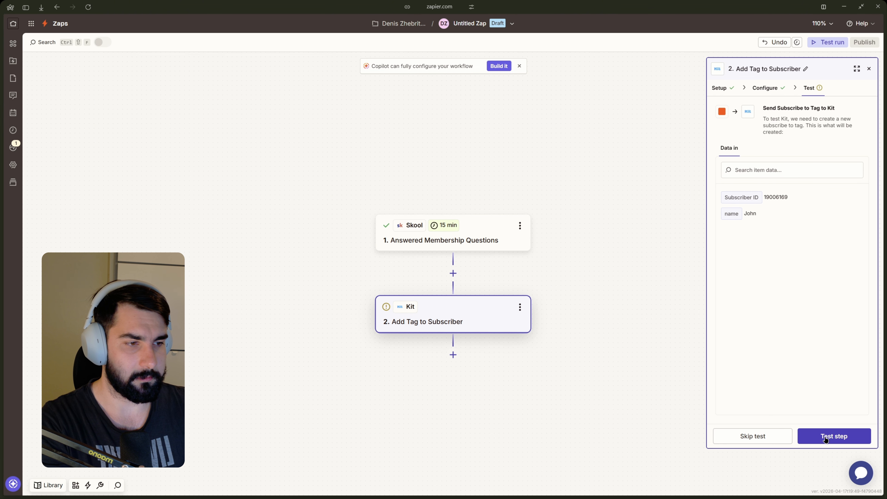
{"action": "left_click", "coordinate": [813, 435]}
{"action": "left_click", "coordinate": [833, 435]}
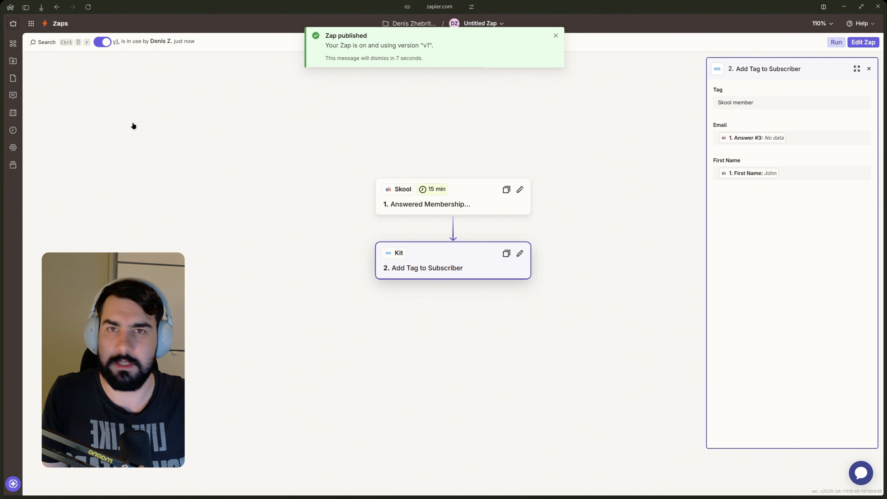
- Switch to the Skool Flows community, close its settings, view the Classroom courses, then the Community feed
{"action": "mouse_move", "coordinate": [1, 140]}
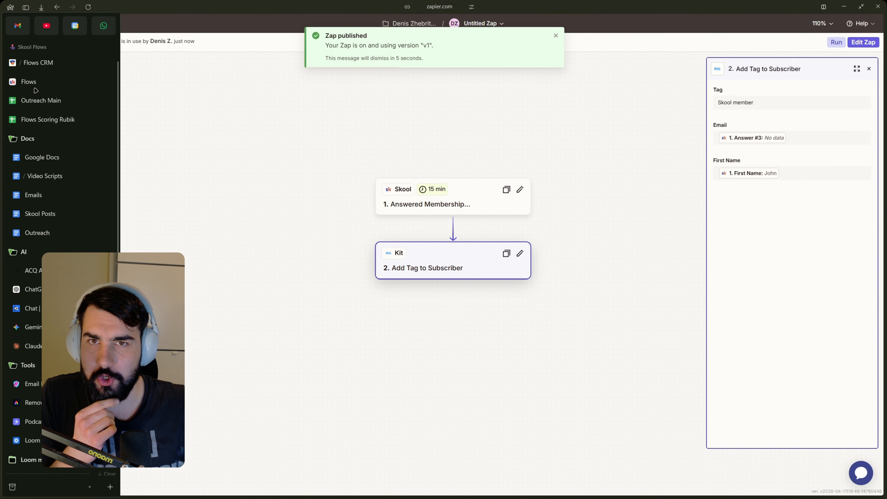
{"action": "left_click", "coordinate": [35, 88]}
{"action": "left_click", "coordinate": [178, 187]}
{"action": "left_click", "coordinate": [275, 50]}
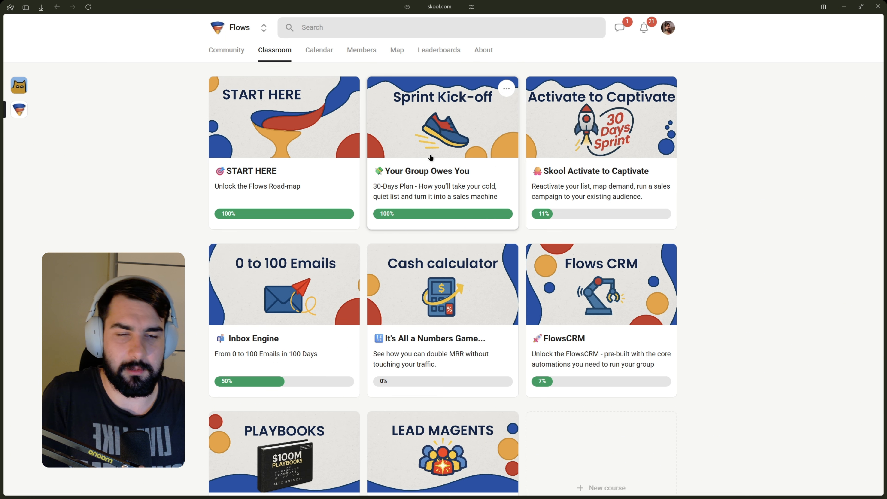
{"action": "left_click", "coordinate": [217, 56]}
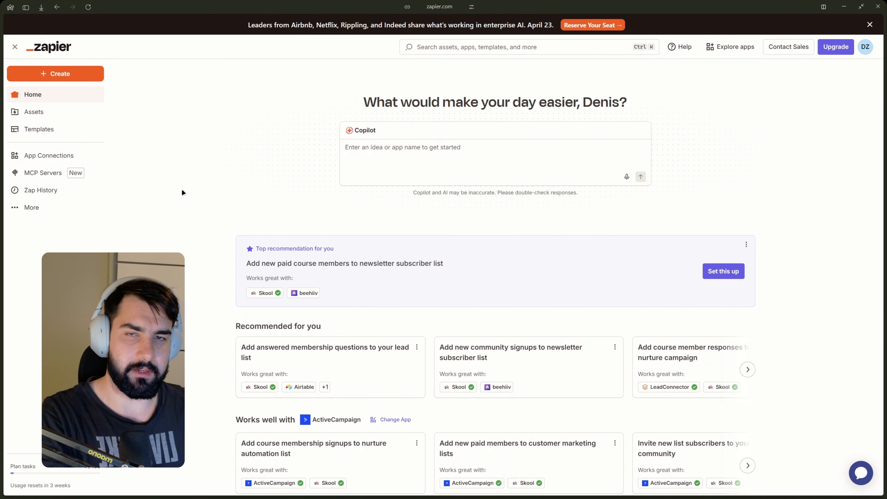
- Open the Flows community's Plugins settings for the Membership questions plugin
{"action": "key", "text": "ctrl+Tab"}
{"action": "key", "text": "ctrl+Tab"}
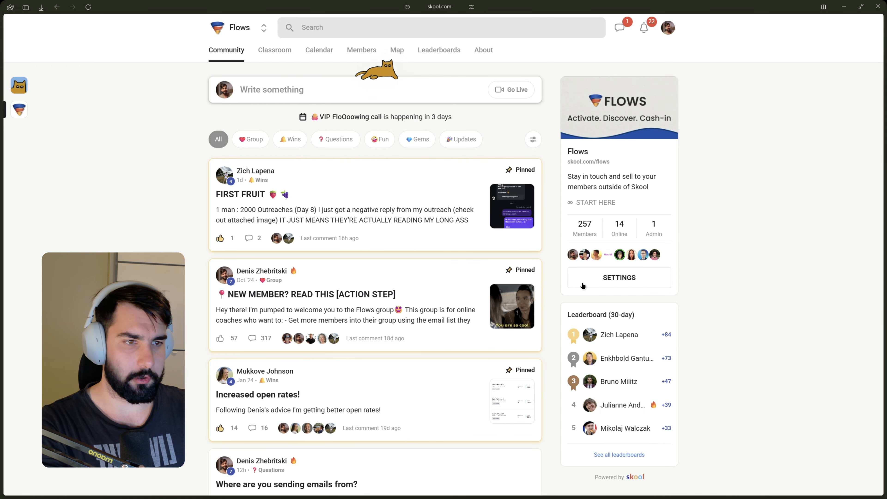
{"action": "left_click", "coordinate": [637, 276]}
{"action": "left_click", "coordinate": [282, 286]}
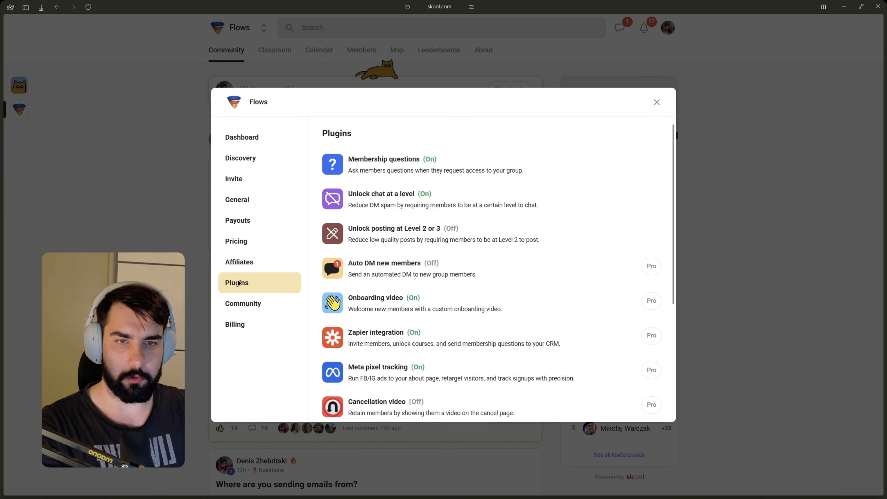
{"action": "left_click", "coordinate": [333, 172]}
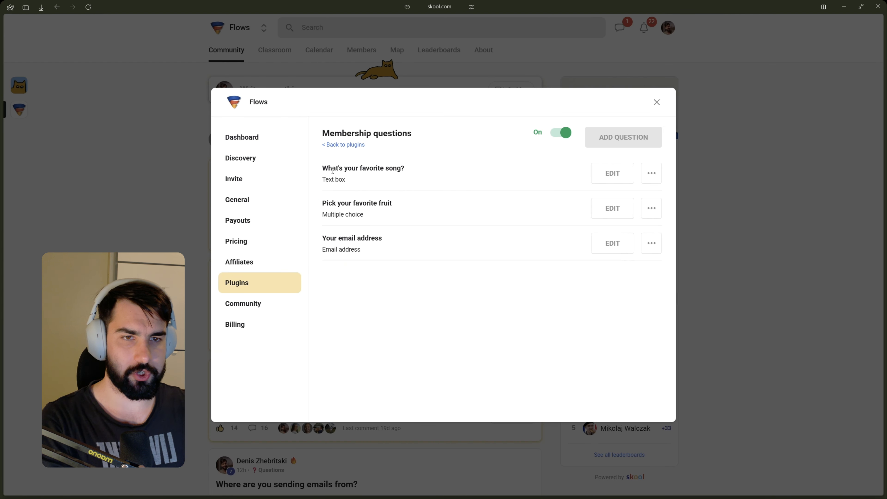
- Review the three membership questions: favorite song, favorite fruit and email address
{"action": "triple_click", "coordinate": [332, 170]}
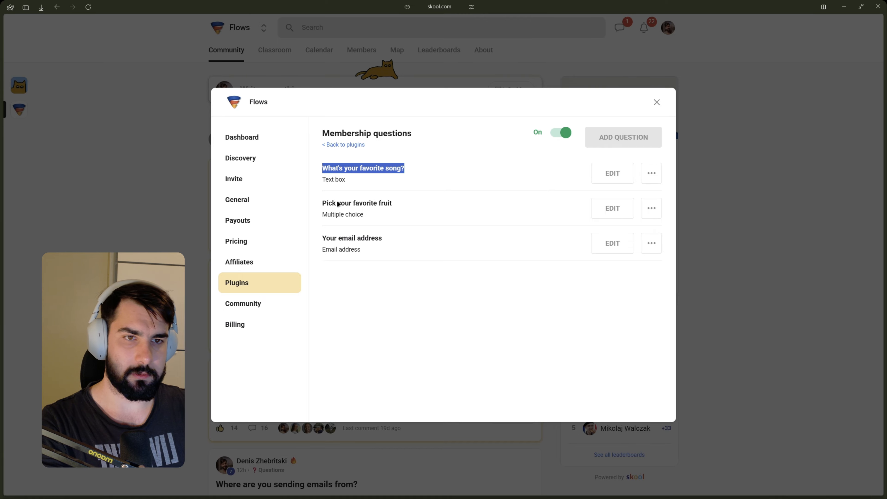
{"action": "triple_click", "coordinate": [336, 237]}
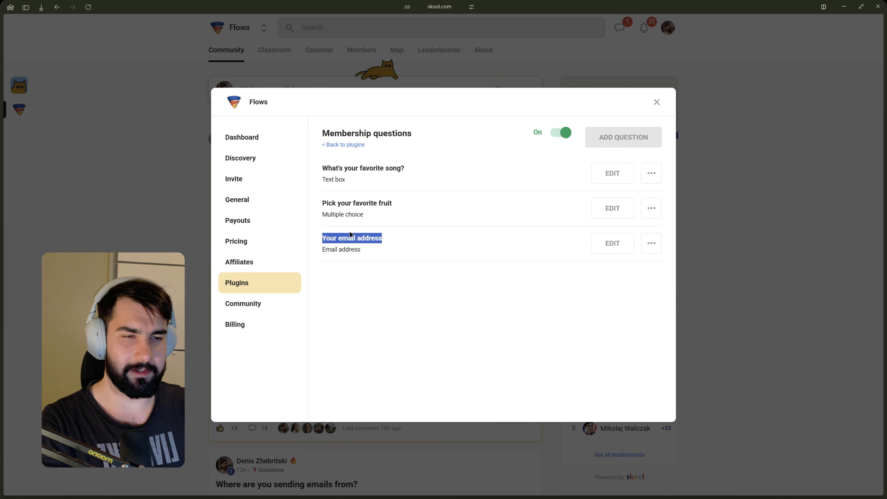
{"action": "left_click_drag", "start_coordinate": [393, 204], "coordinate": [306, 202]}
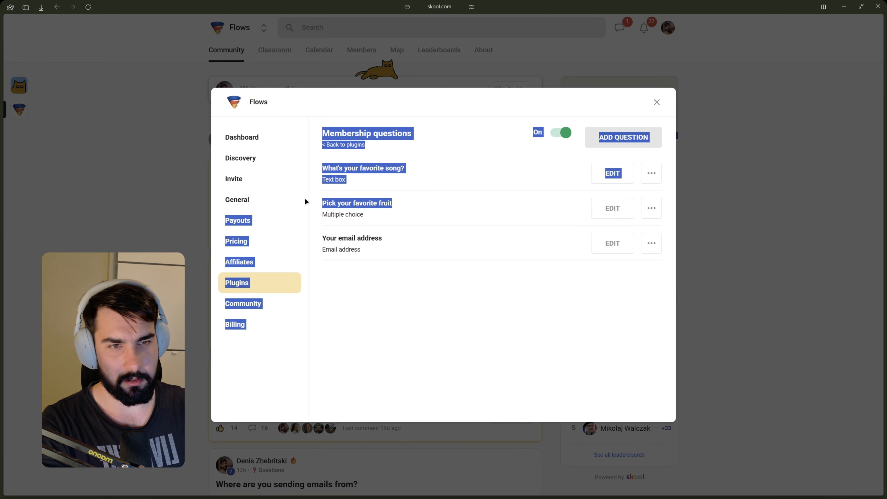
{"action": "triple_click", "coordinate": [328, 201]}
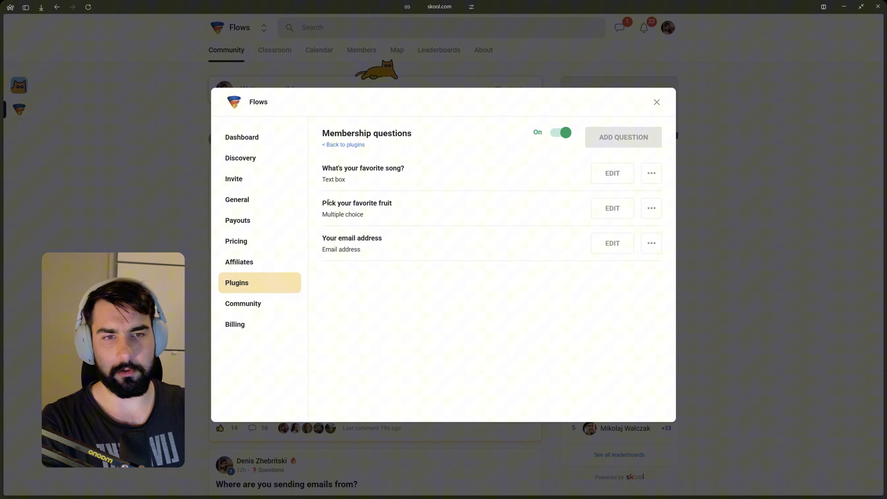
{"action": "triple_click", "coordinate": [372, 168]}
{"action": "left_click", "coordinate": [428, 167]}
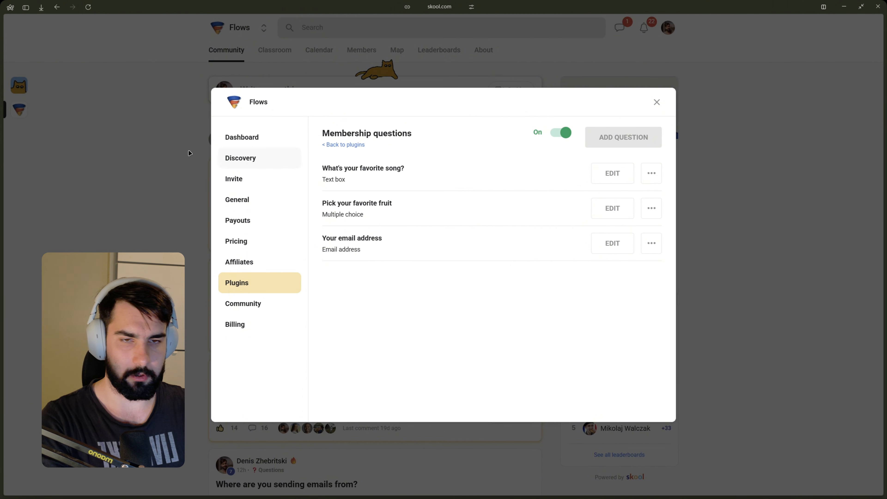
{"action": "key", "text": "ctrl+Tab"}
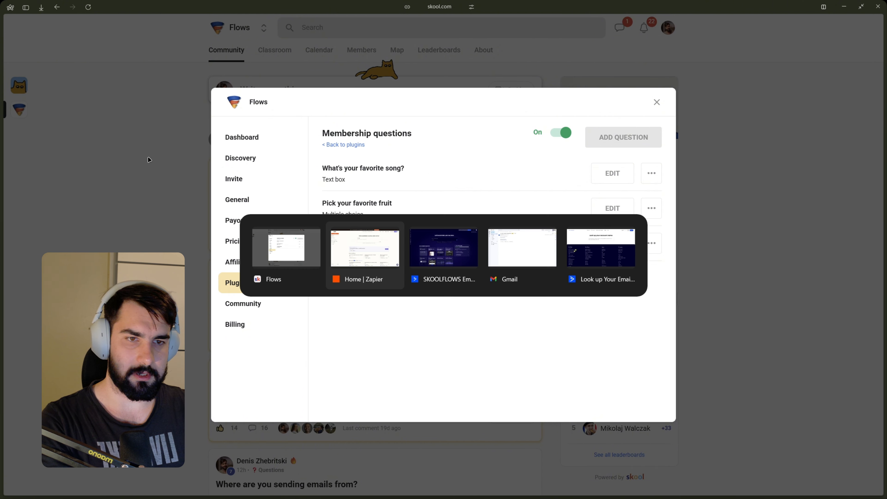
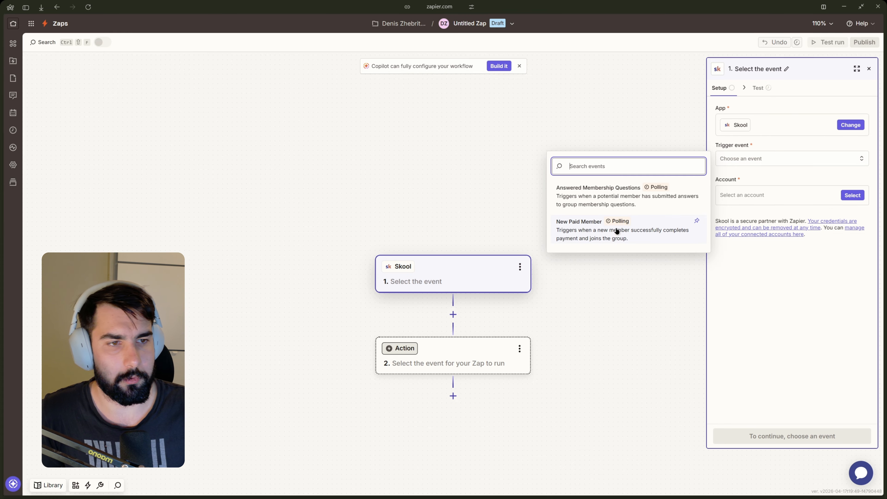
- Set the Skool trigger event to Answered Membership Questions and start connecting a Skool account
{"action": "left_click", "coordinate": [611, 197]}
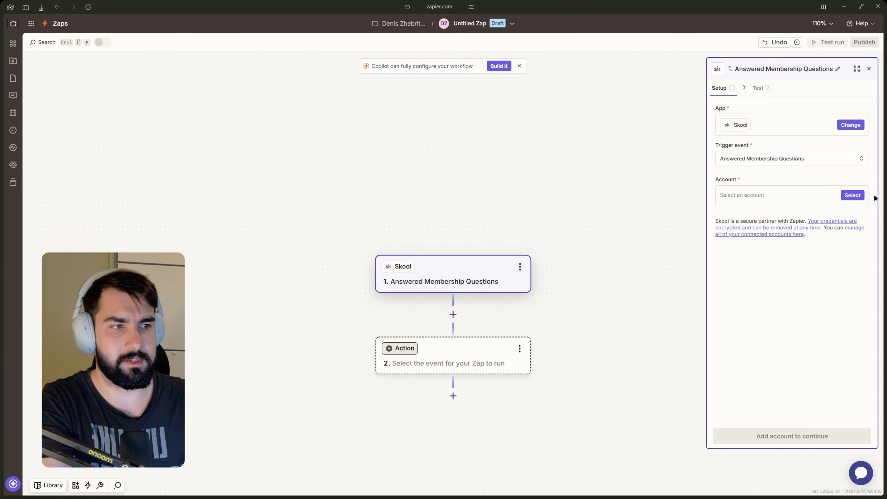
{"action": "left_click", "coordinate": [861, 200]}
{"action": "key", "text": "ctrl+l"}
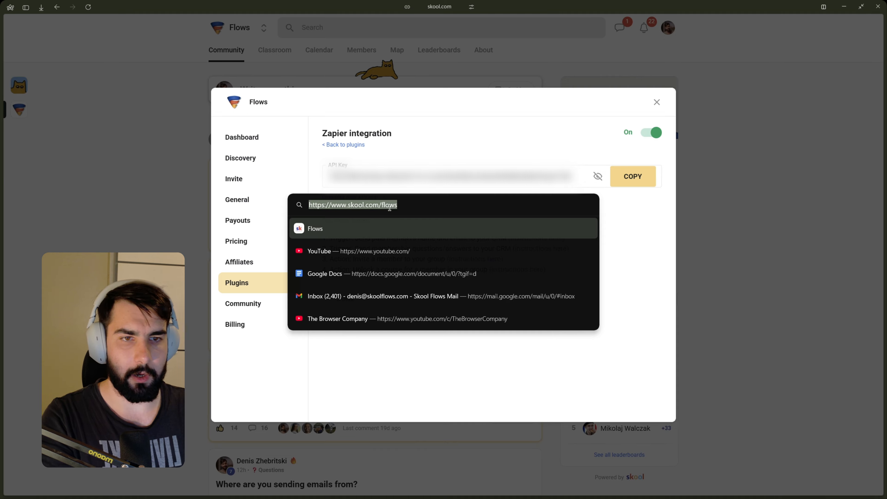
- Copy 'flows' from the Skool page address into the Group URL field and authorize Zapier's access
{"action": "left_click", "coordinate": [402, 204]}
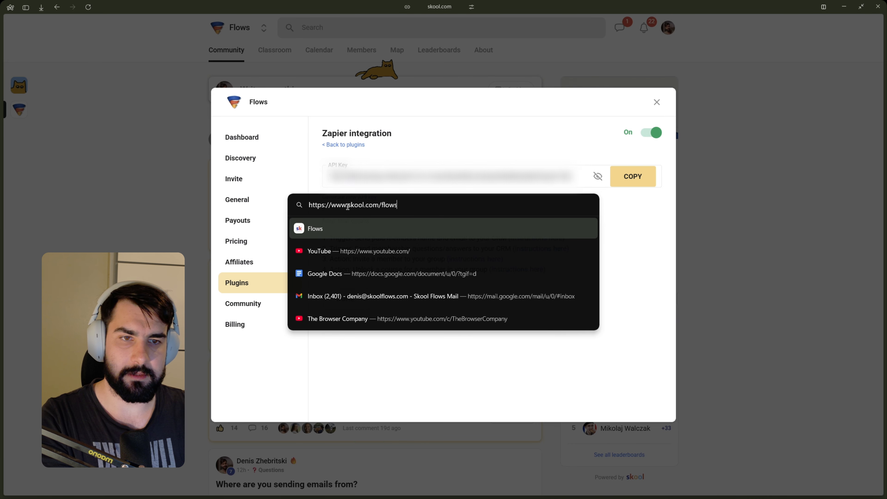
{"action": "left_click_drag", "start_coordinate": [396, 206], "coordinate": [382, 210]}
{"action": "key", "text": "ctrl+c"}
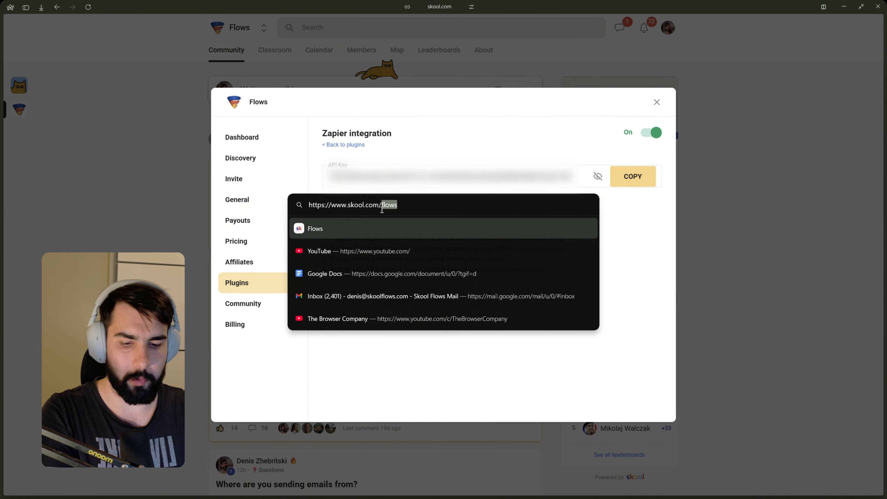
{"action": "key", "text": "ctrl+Tab"}
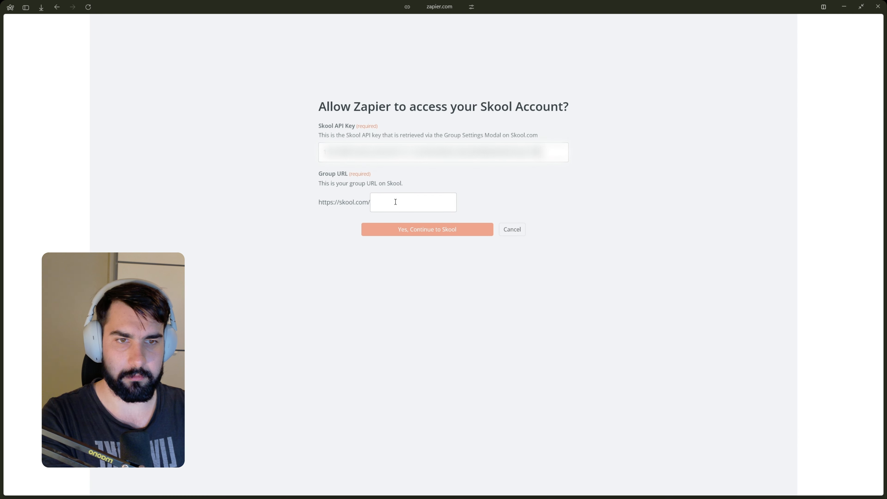
{"action": "key", "text": "ctrl+v"}
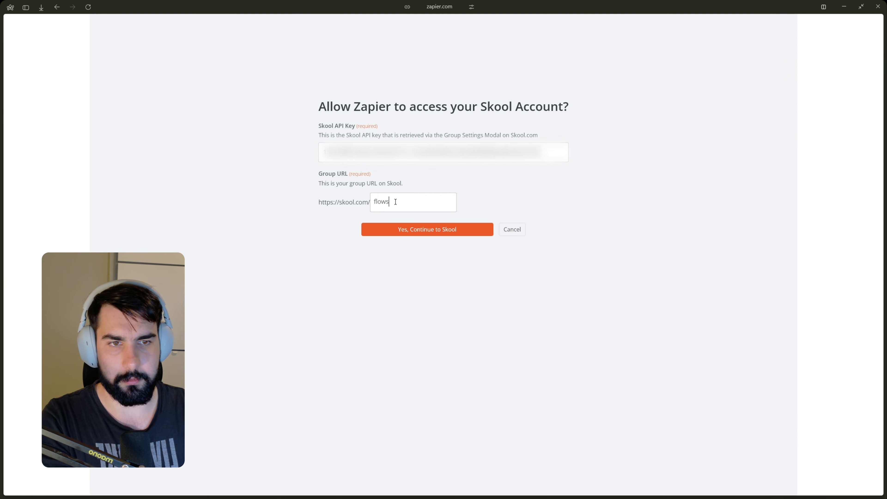
{"action": "left_click", "coordinate": [421, 229]}
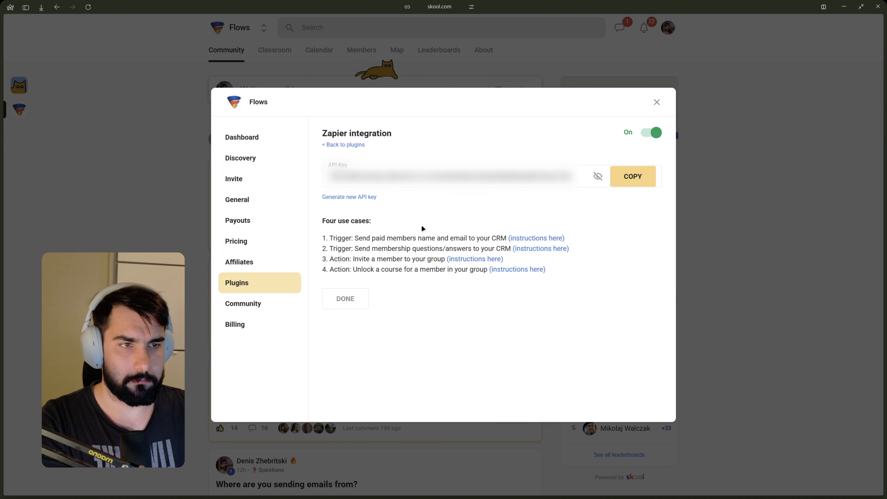
{"action": "key", "text": "ctrl+Tab"}
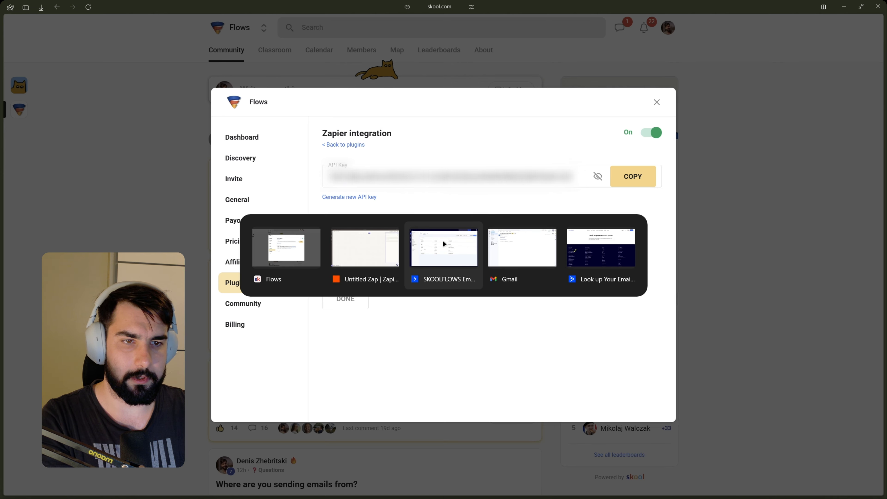
- Skip the Skool trigger test to use example membership answers and continue to the action step
{"action": "scroll", "coordinate": [353, 206], "scroll_direction": "down", "scroll_amount": 2}
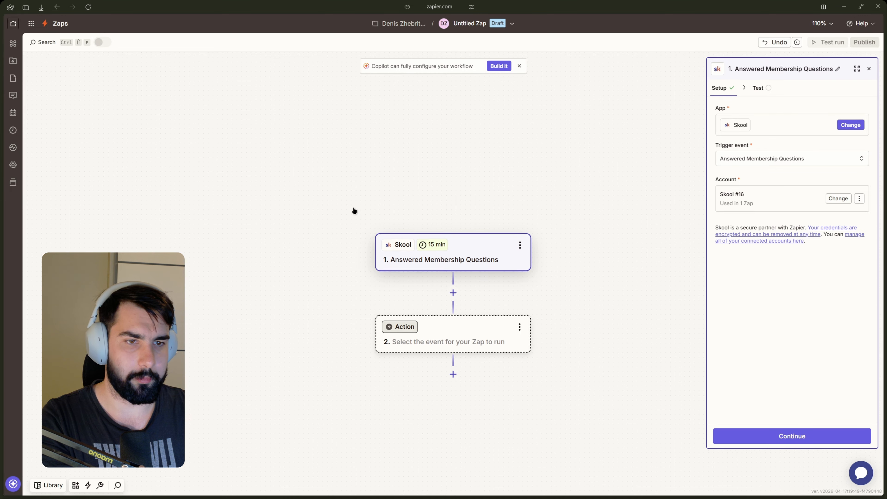
{"action": "left_click", "coordinate": [763, 433]}
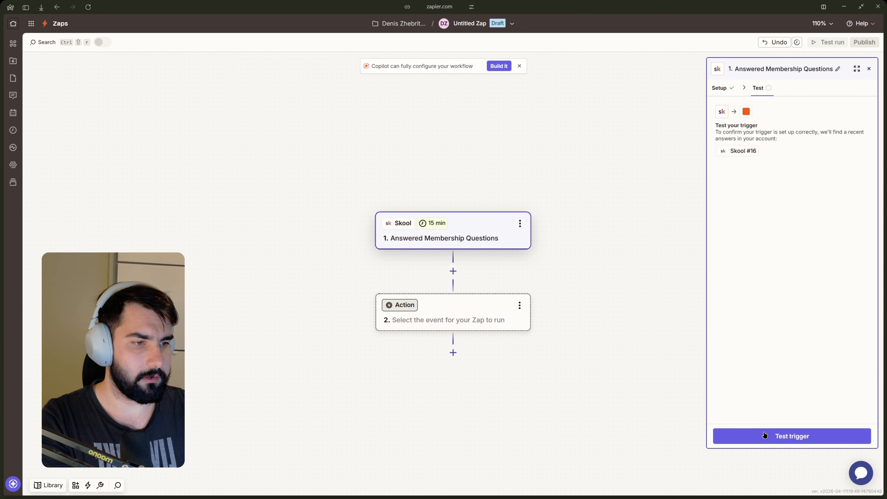
{"action": "left_click", "coordinate": [764, 434]}
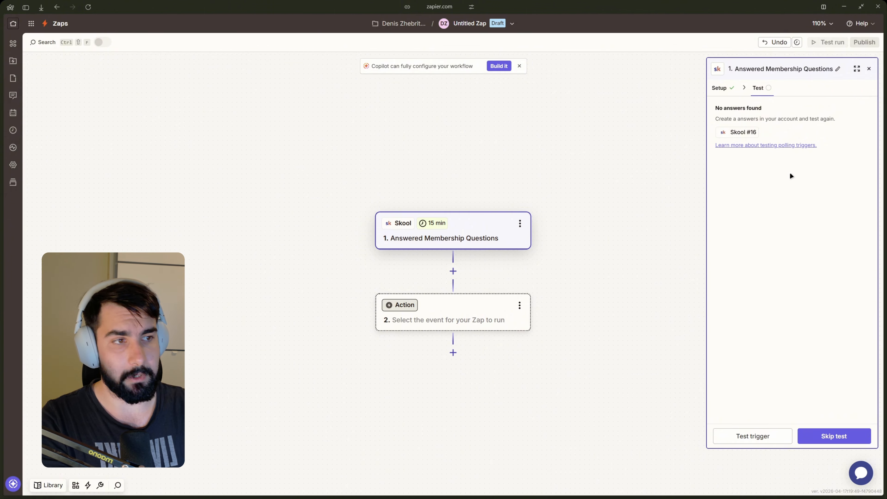
{"action": "left_click", "coordinate": [825, 437]}
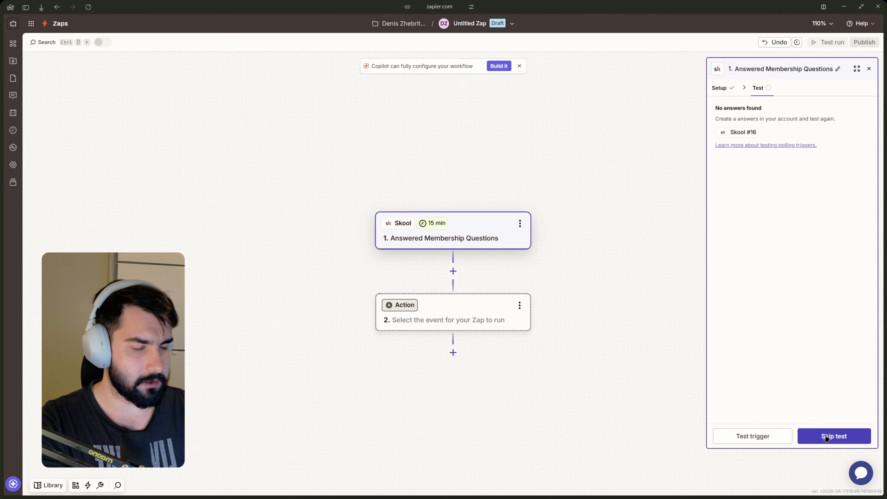
{"action": "left_click", "coordinate": [825, 437]}
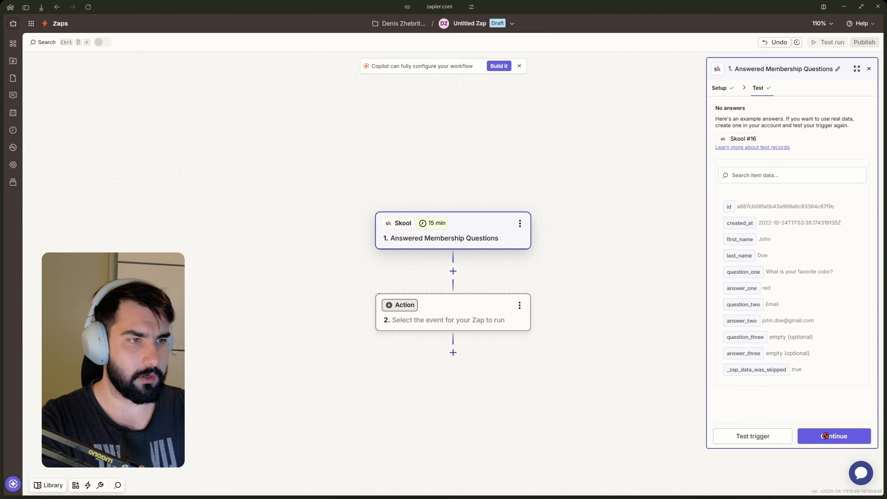
{"action": "left_click", "coordinate": [825, 437]}
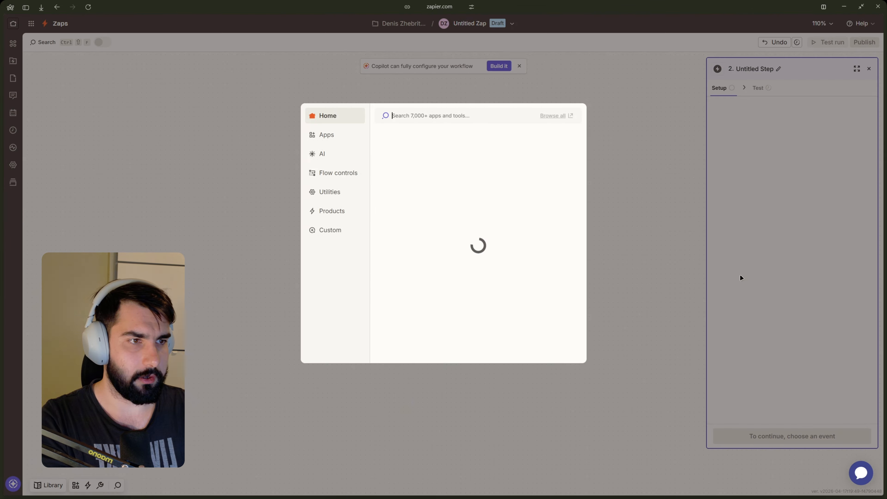
- Reopen the Skool trigger to review its example answer fields
{"action": "left_click", "coordinate": [644, 89]}
{"action": "left_click", "coordinate": [502, 224]}
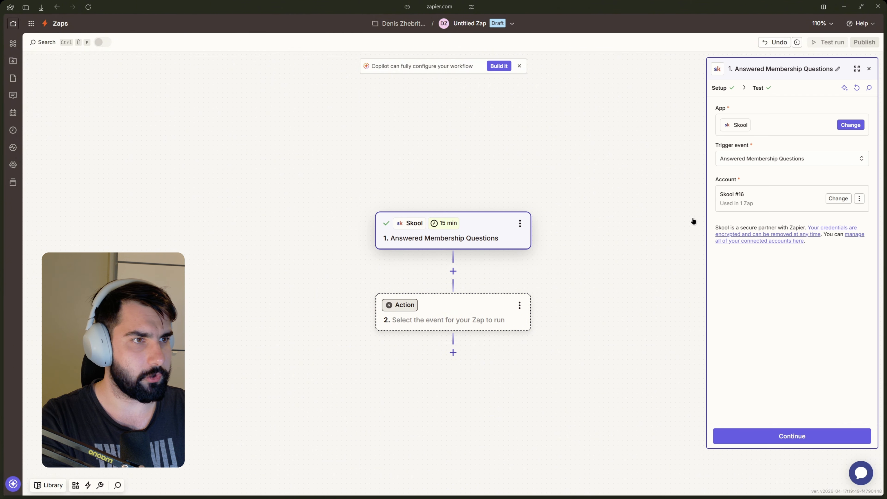
{"action": "left_click", "coordinate": [758, 88]}
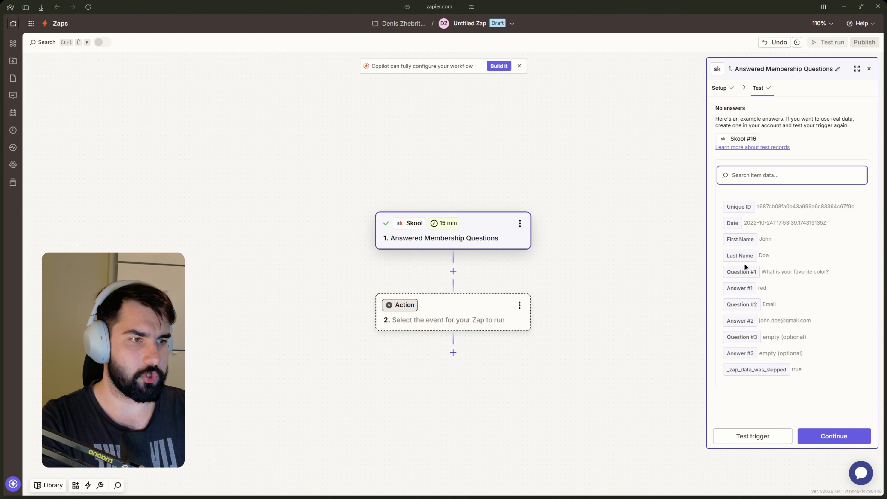
{"action": "left_click", "coordinate": [444, 312]}
- Make step 2 an ActiveCampaign 'Create or Update Contact' action
{"action": "left_click", "coordinate": [420, 146]}
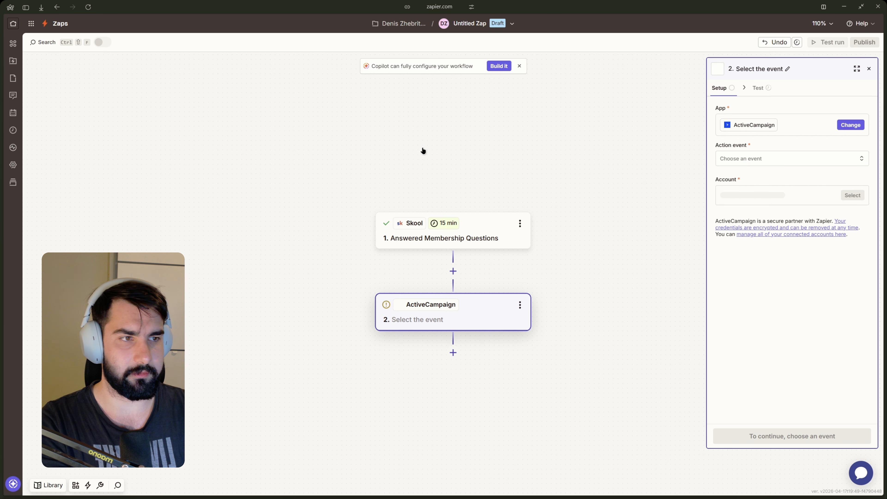
{"action": "left_click", "coordinate": [762, 159]}
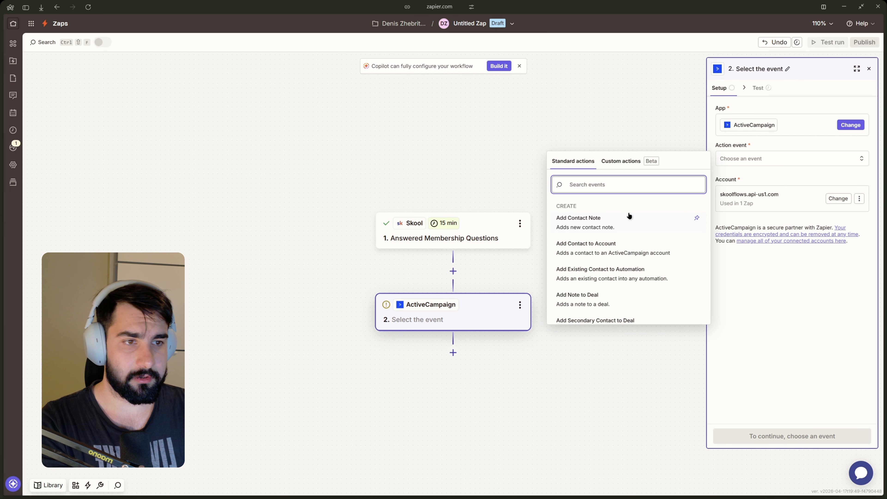
{"action": "scroll", "coordinate": [594, 238], "scroll_direction": "down", "scroll_amount": 2}
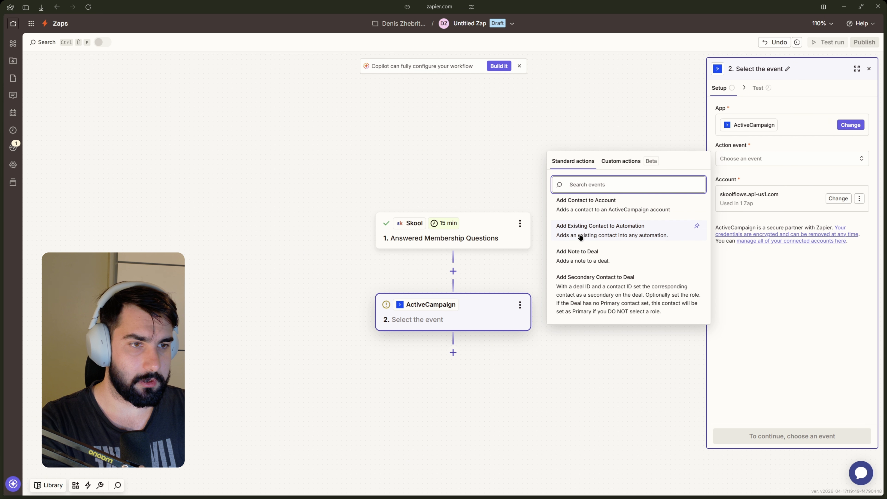
{"action": "scroll", "coordinate": [595, 262], "scroll_direction": "down", "scroll_amount": 2}
{"action": "scroll", "coordinate": [596, 266], "scroll_direction": "down", "scroll_amount": 1}
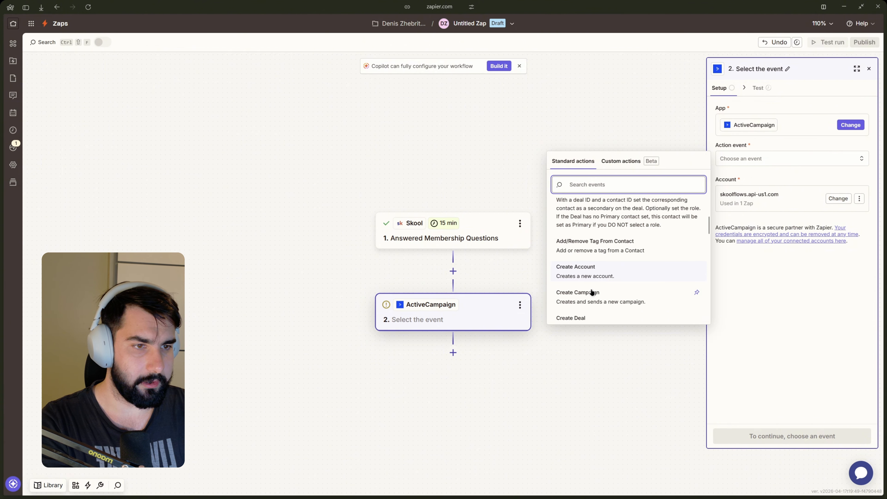
{"action": "scroll", "coordinate": [606, 288], "scroll_direction": "down", "scroll_amount": 1}
{"action": "scroll", "coordinate": [607, 286], "scroll_direction": "down", "scroll_amount": 1}
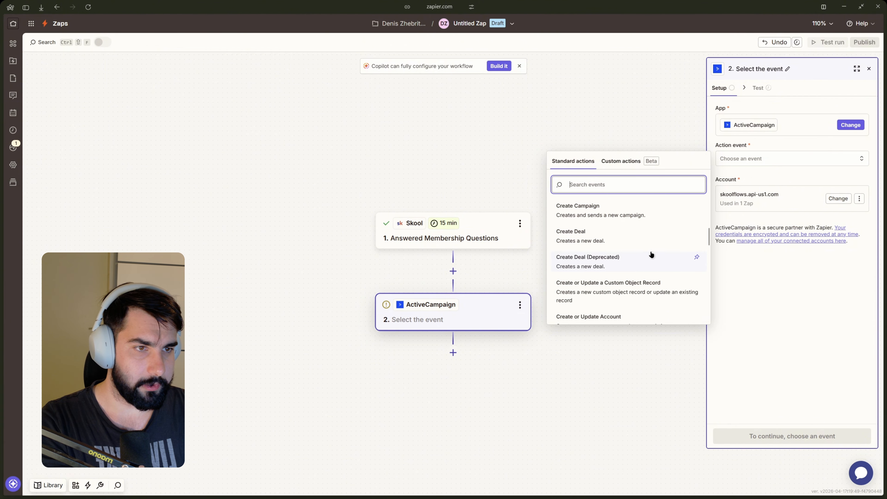
{"action": "scroll", "coordinate": [646, 251], "scroll_direction": "down", "scroll_amount": 1}
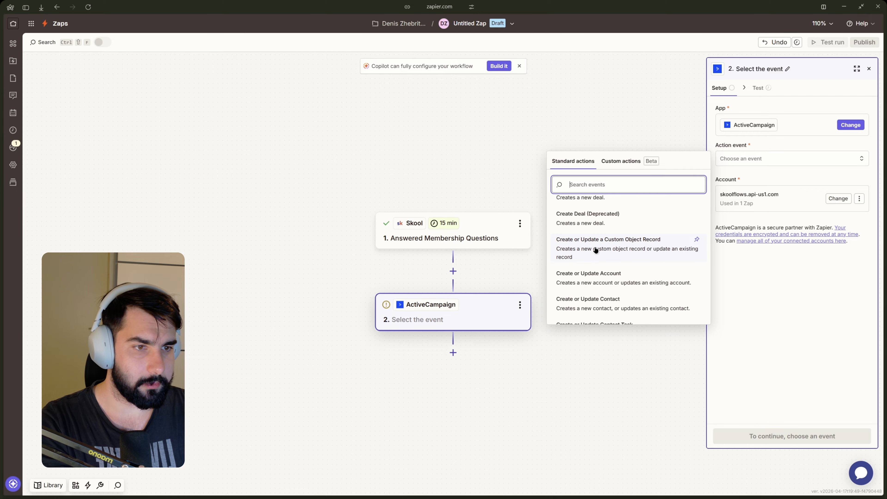
{"action": "scroll", "coordinate": [594, 254], "scroll_direction": "down", "scroll_amount": 1}
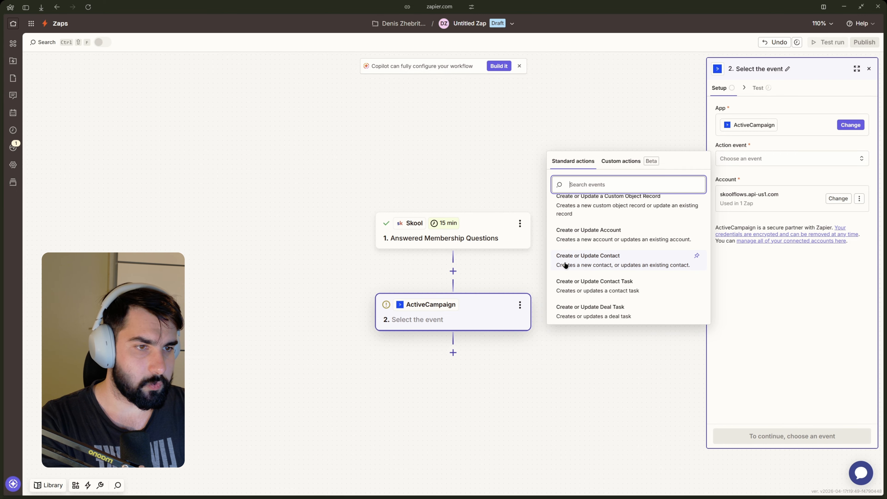
{"action": "left_click", "coordinate": [635, 262]}
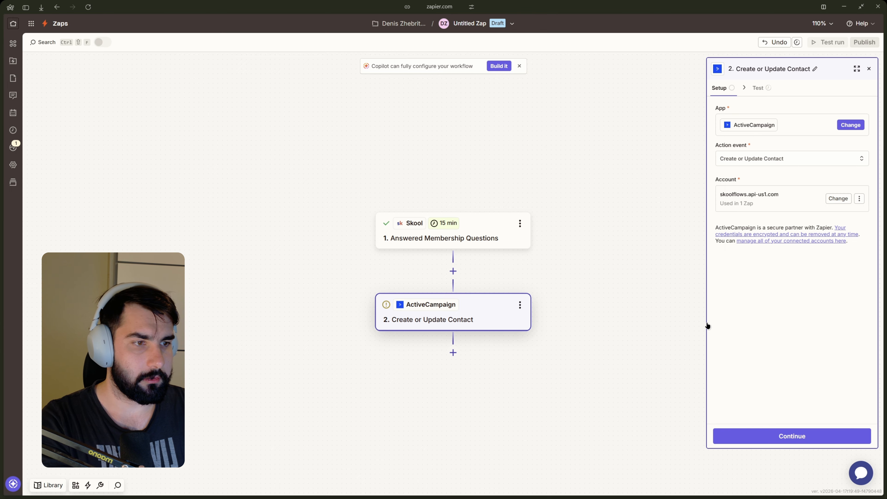
{"action": "left_click", "coordinate": [765, 435]}
{"action": "left_click", "coordinate": [786, 186]}
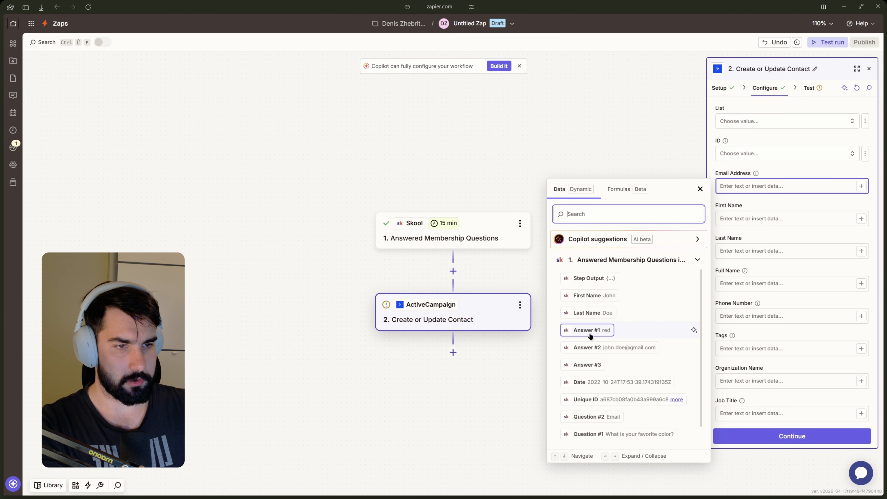
- Map Answer #3 to Email Address, and the trigger's First Name and Last Name to the matching contact fields
{"action": "left_click", "coordinate": [586, 365]}
{"action": "left_click", "coordinate": [861, 218]}
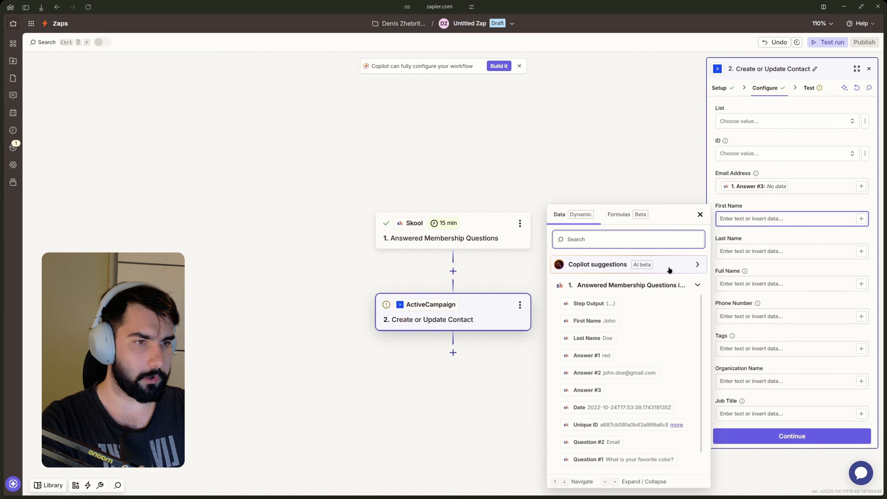
{"action": "left_click", "coordinate": [593, 320]}
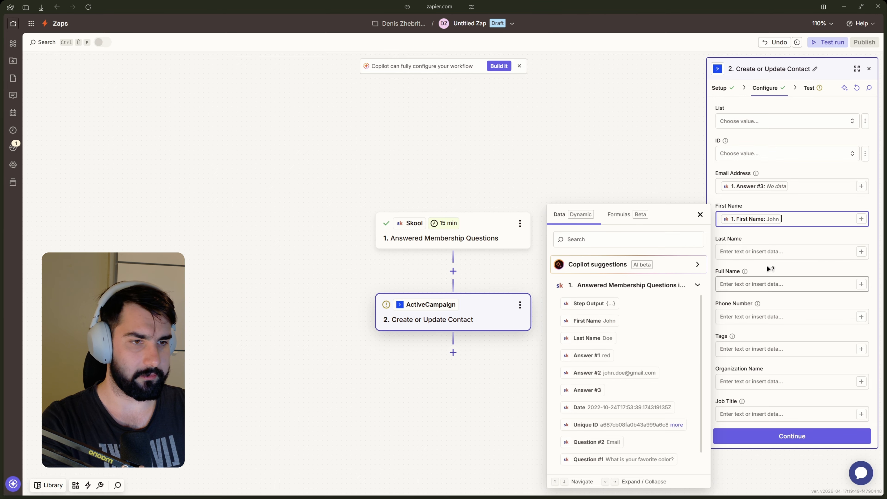
{"action": "left_click", "coordinate": [861, 251]}
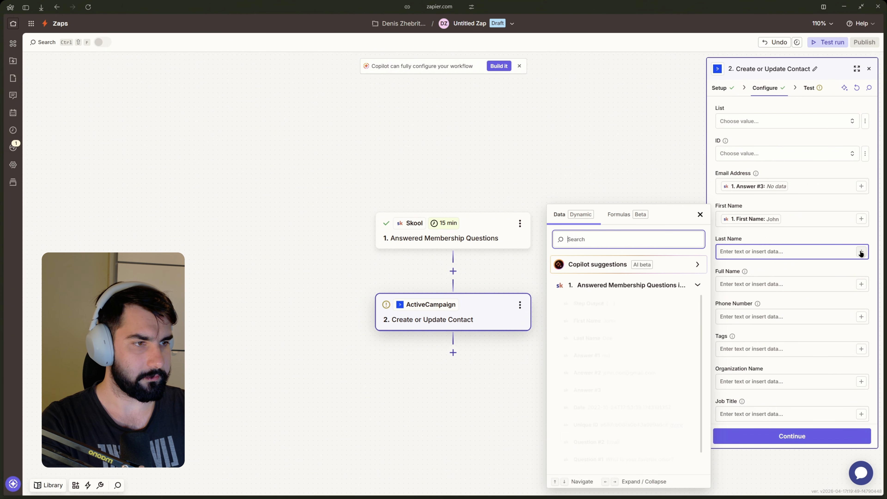
{"action": "left_click", "coordinate": [609, 338]}
{"action": "left_click", "coordinate": [702, 214]}
{"action": "scroll", "coordinate": [753, 270], "scroll_direction": "down", "scroll_amount": 1}
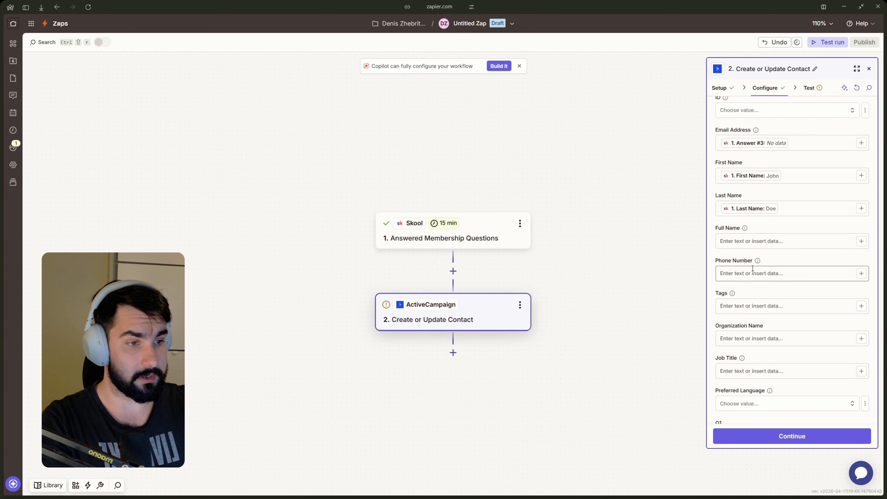
{"action": "scroll", "coordinate": [753, 270], "scroll_direction": "down", "scroll_amount": 3}
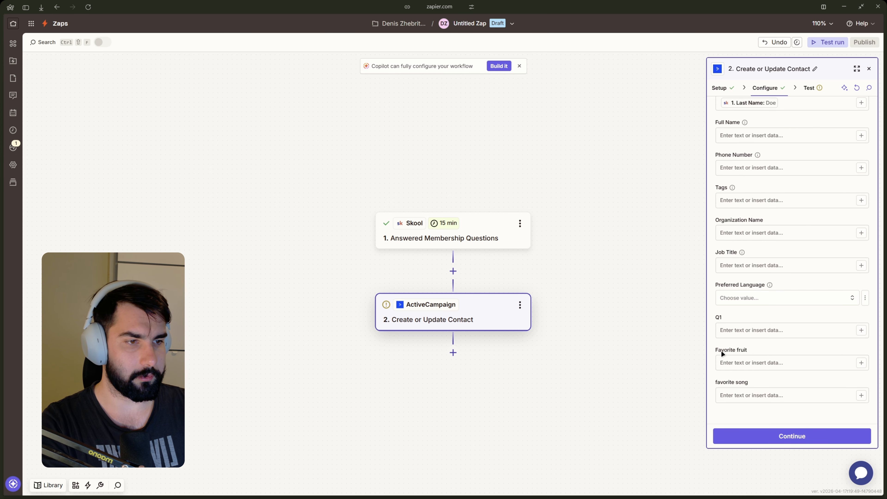